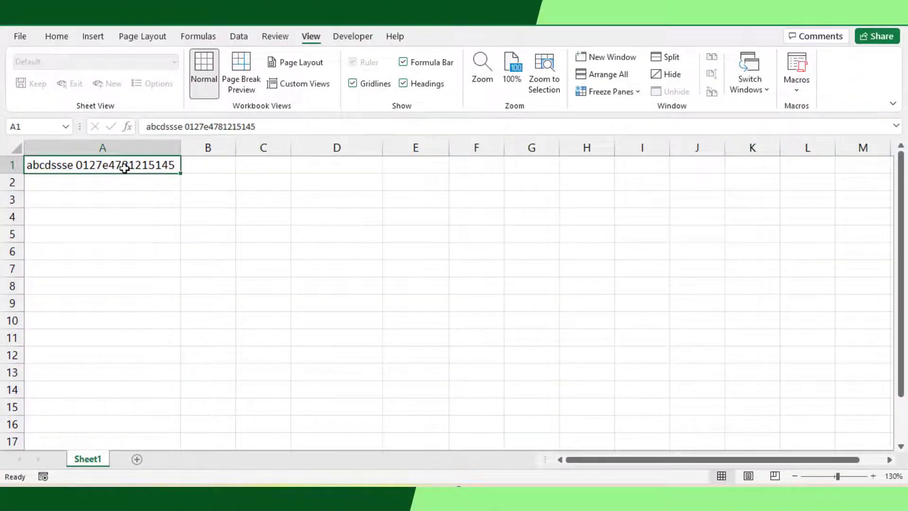
- Enter =ROW(INDIRECT("1:5")) in C1 so the numbers 1 to 5 fill C1:C5
left_click(206, 167)
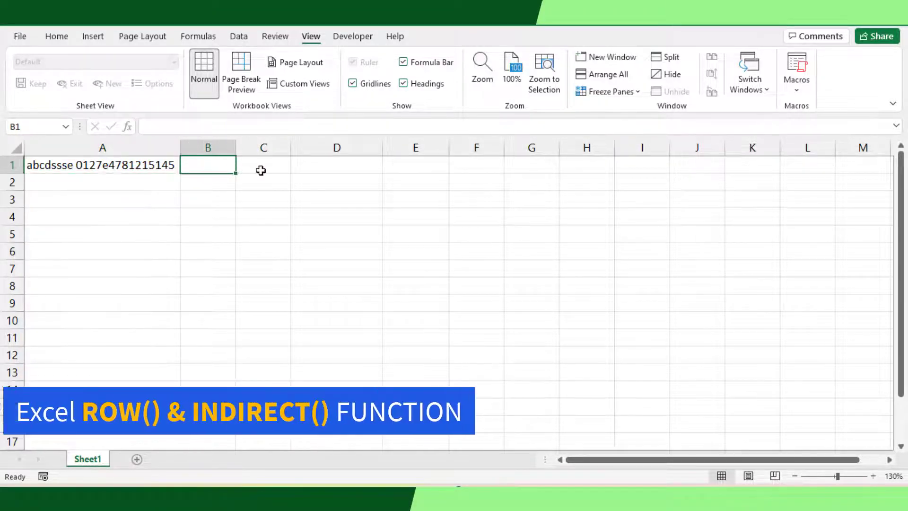
left_click(268, 171)
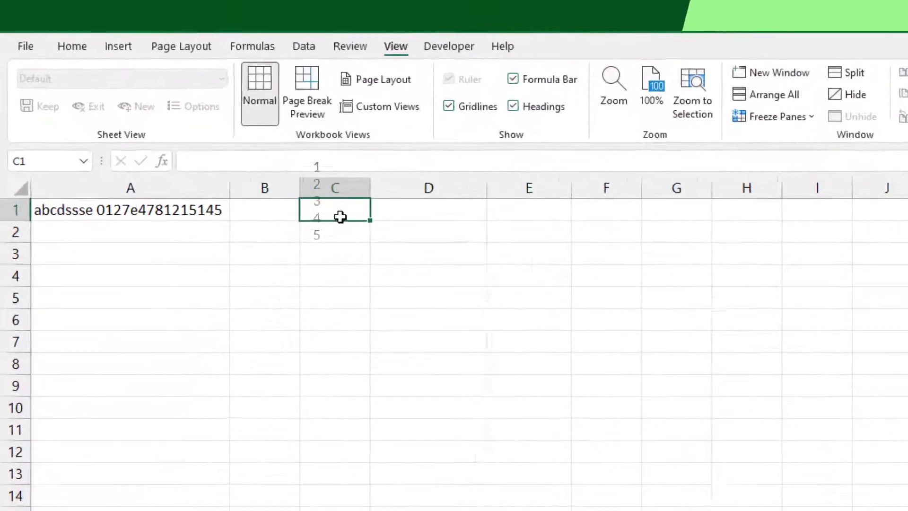
type("=row")
key("Tab")
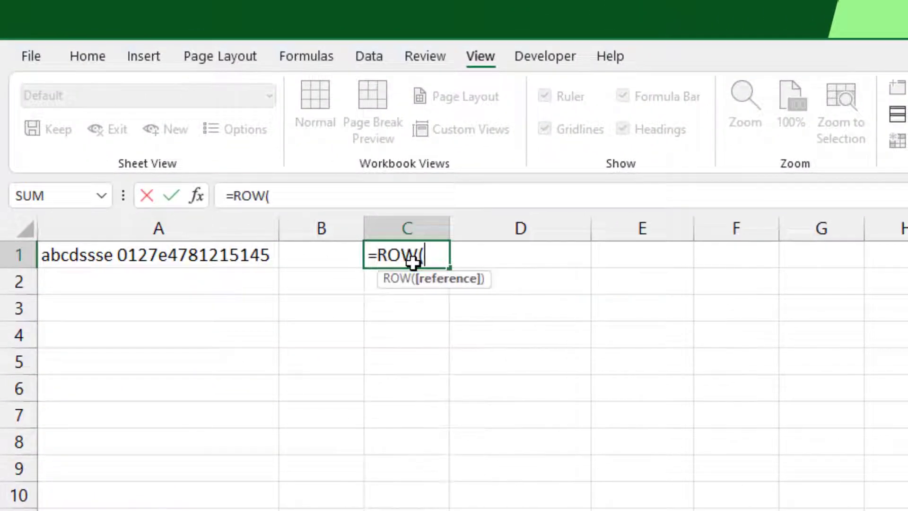
type("indi")
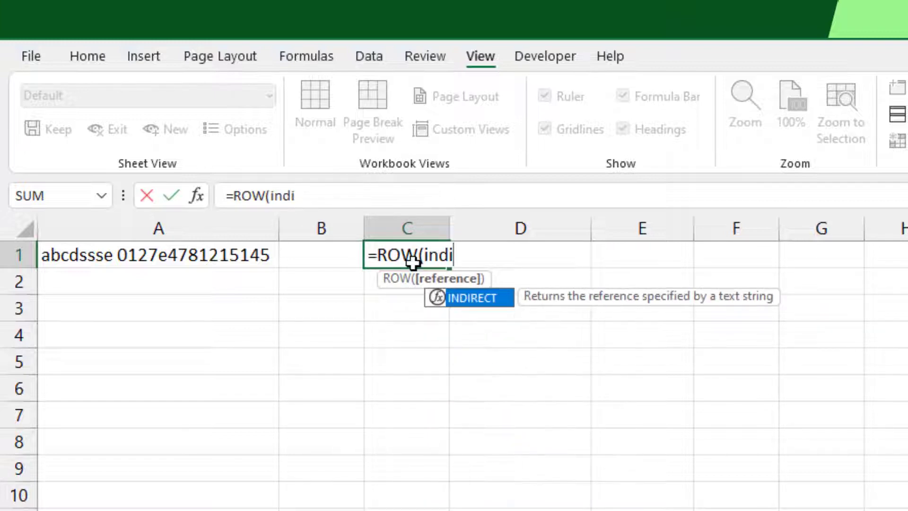
key("Tab")
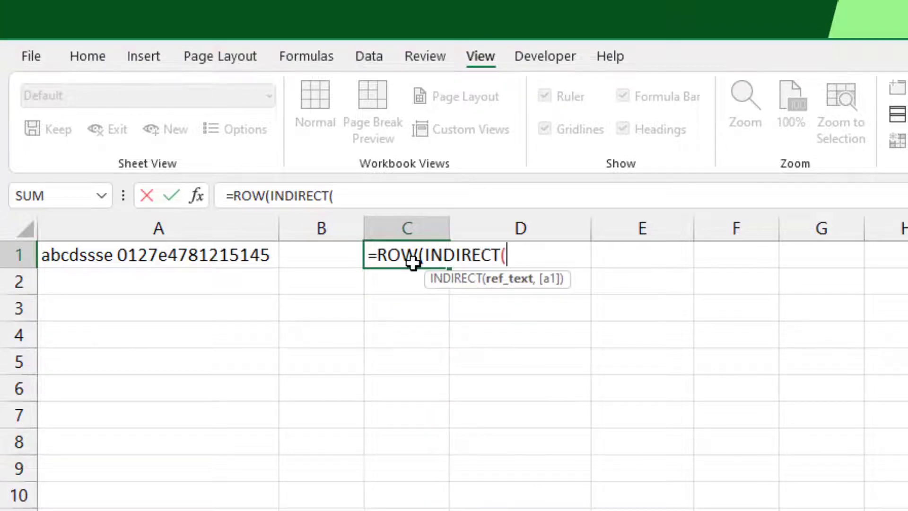
type("\"1:")
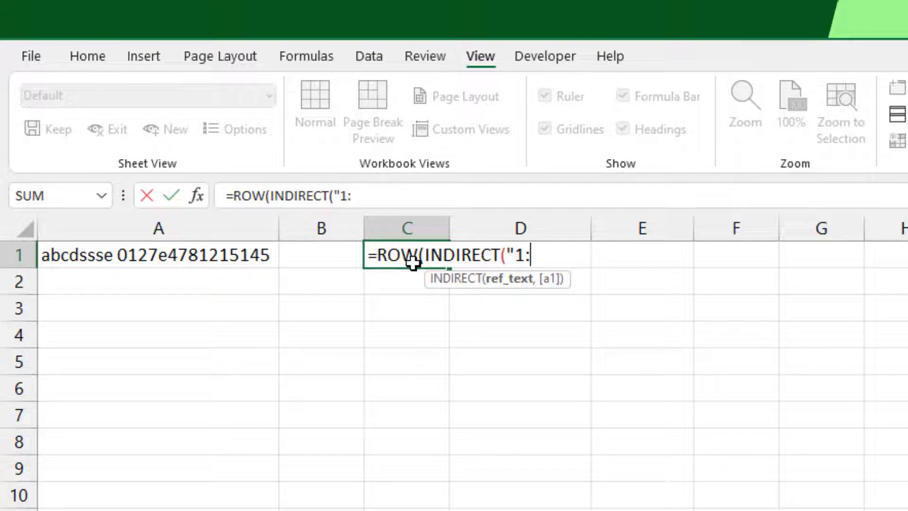
type("5\"))")
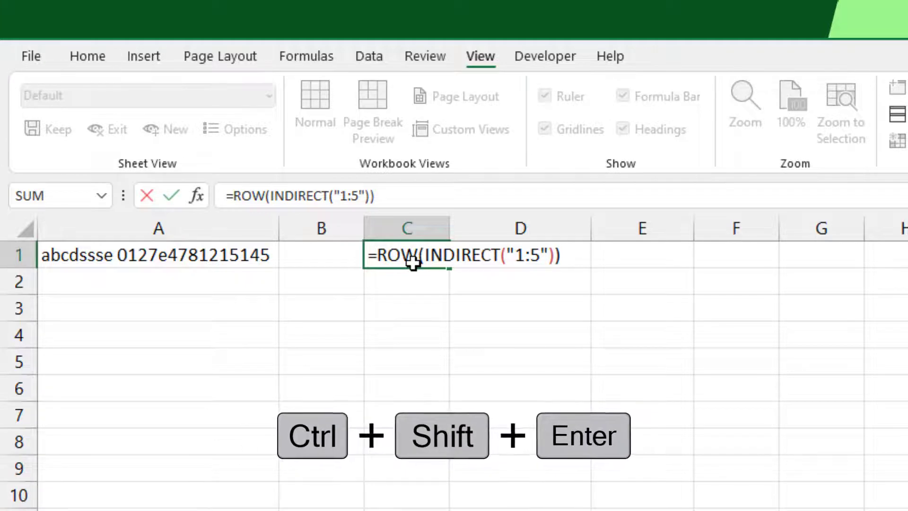
key("Return")
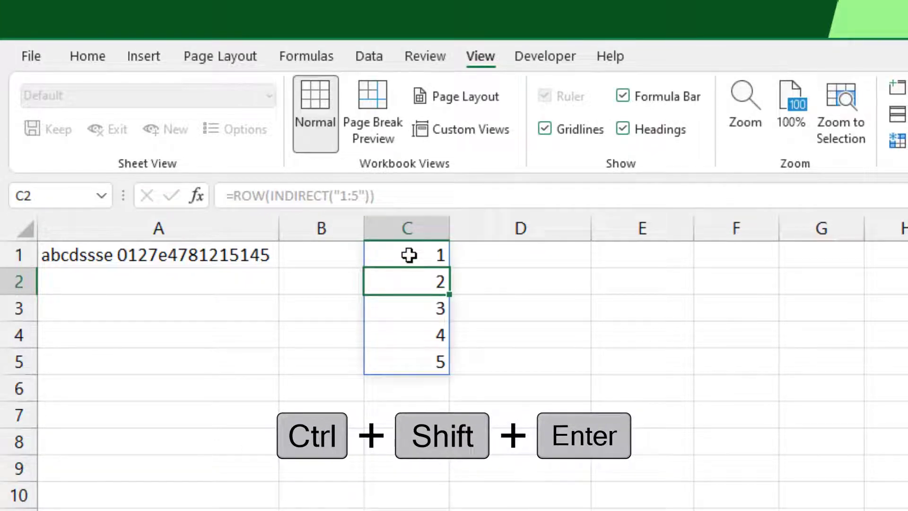
left_click(408, 256)
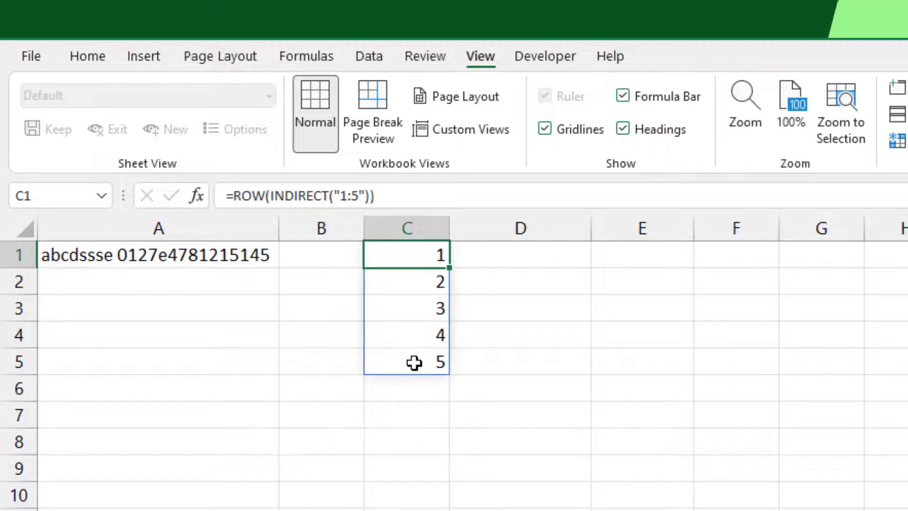
left_click(404, 415)
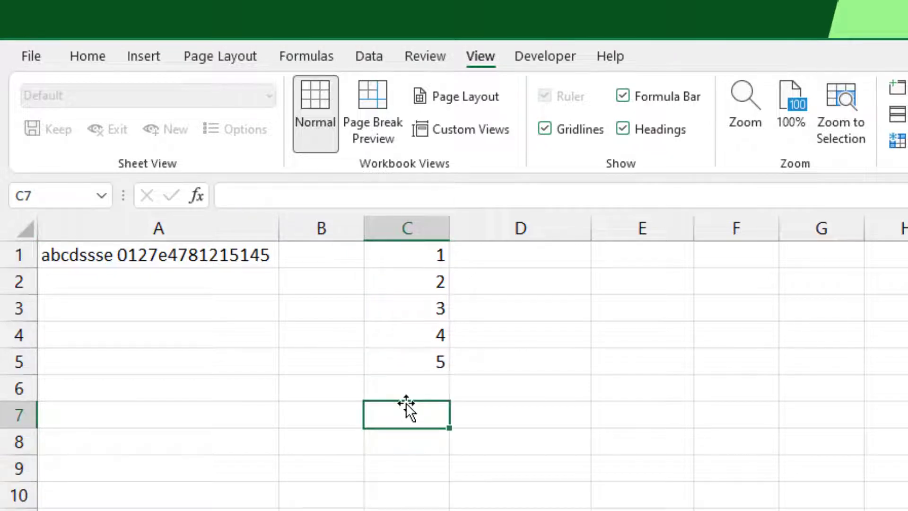
- Change C1's formula to =ROW(INDIRECT("1:"&LEN(A1))) so the sequence matches A1's length
left_click(422, 252)
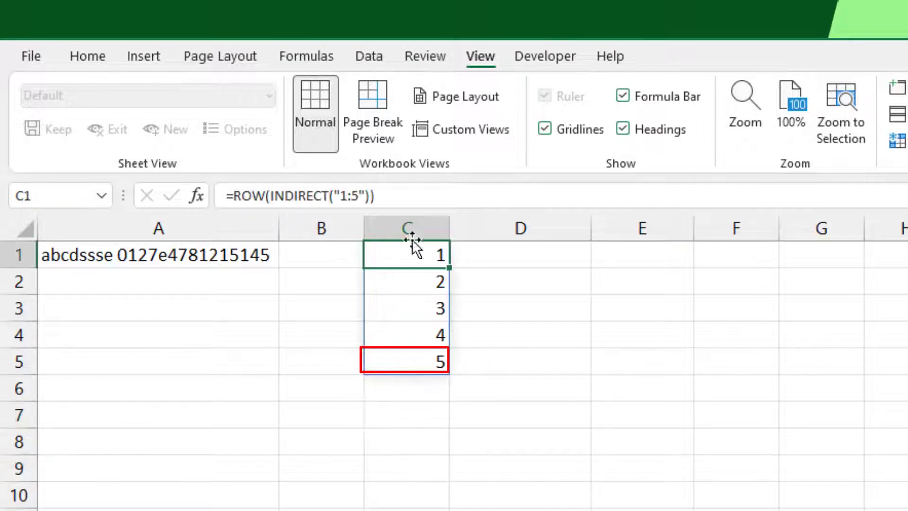
left_click(359, 196)
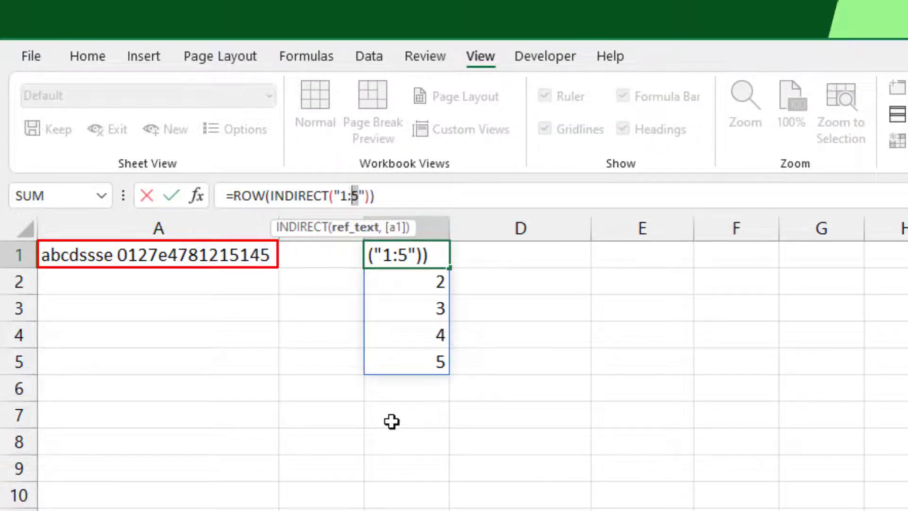
key("Delete")
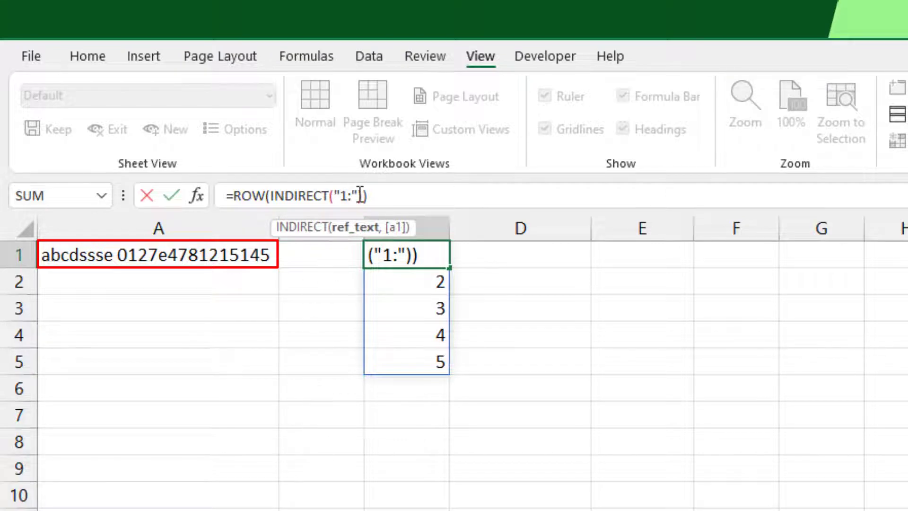
type("&")
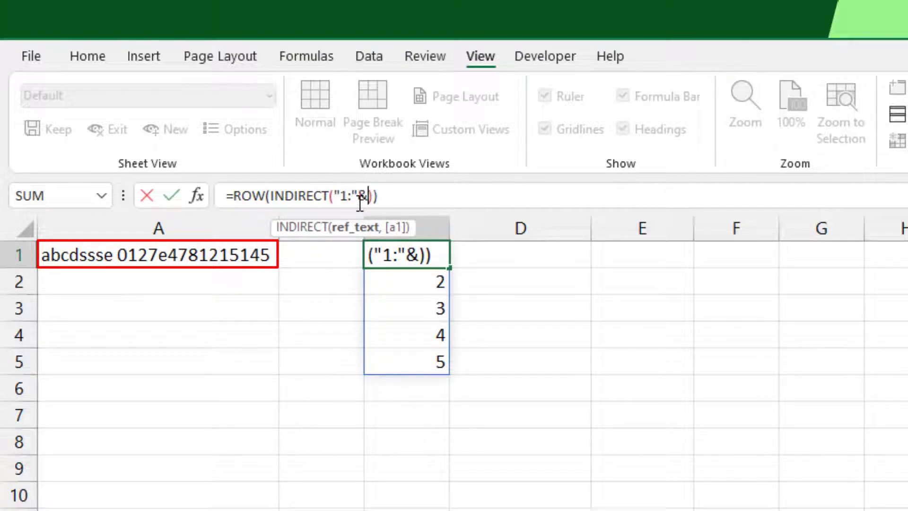
type("len")
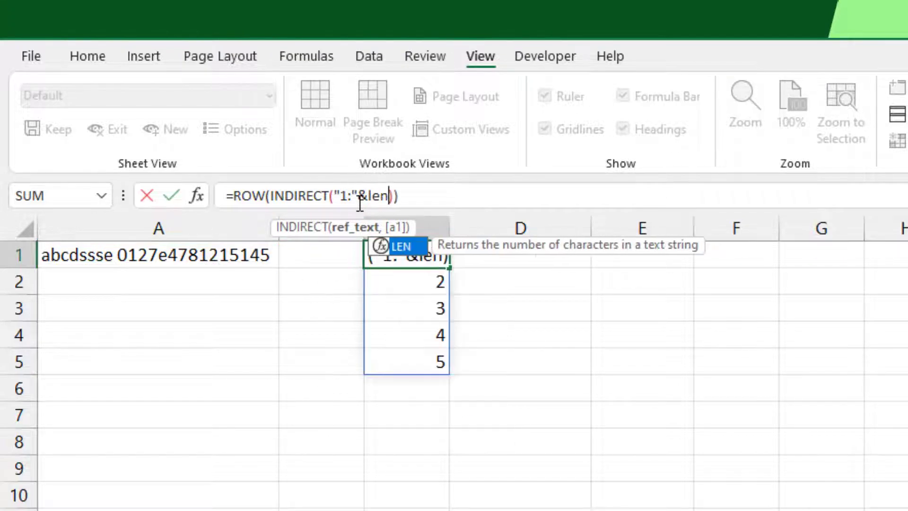
key("Tab")
left_click(213, 257)
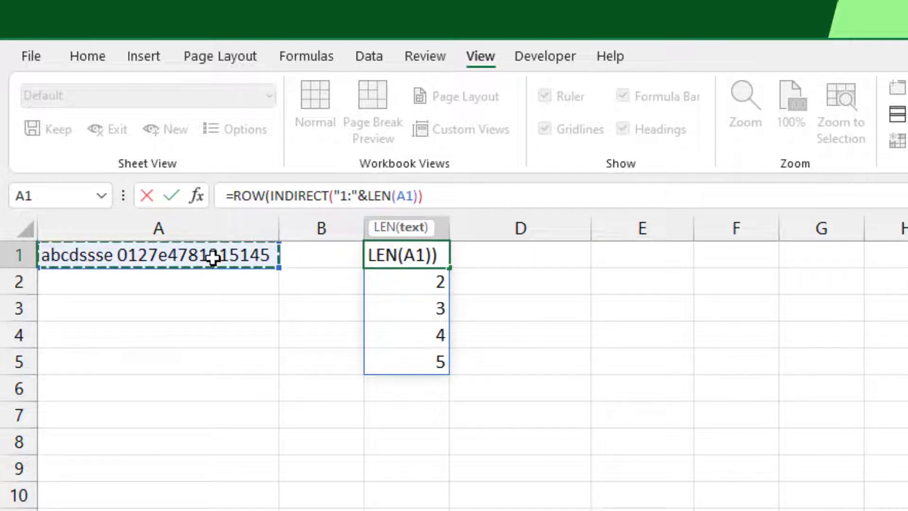
type(")")
left_click(447, 194)
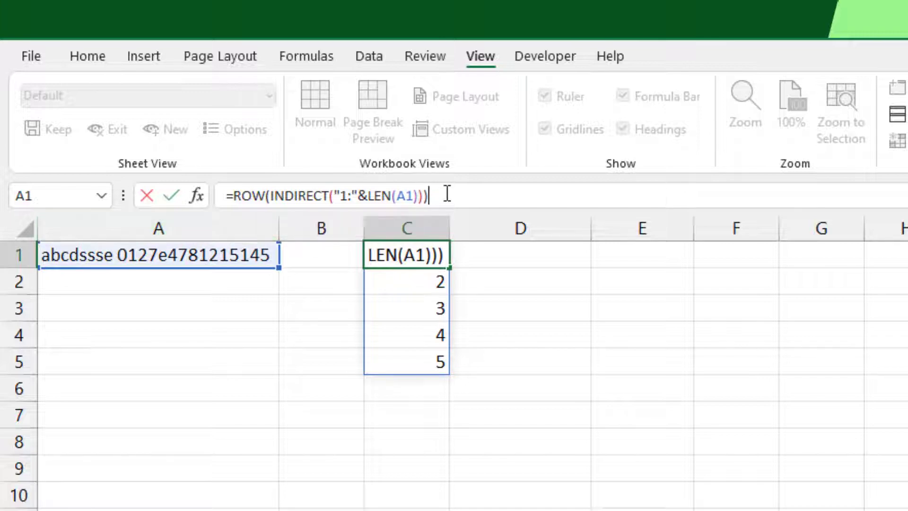
key("Return")
scroll(458, 438, "down", 5)
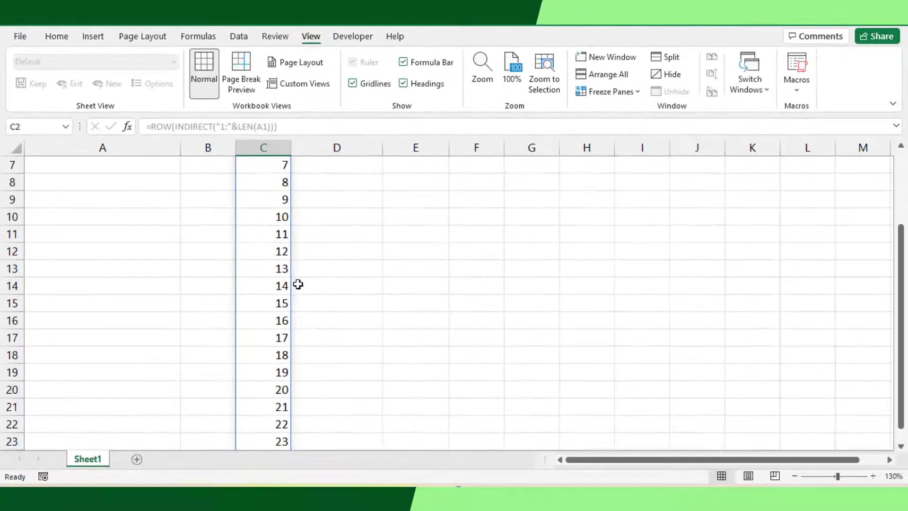
- Enter =LEN(A1) in A2 to show A1's character count of 24
scroll(290, 323, "up", 5)
left_click(139, 186)
type("=len")
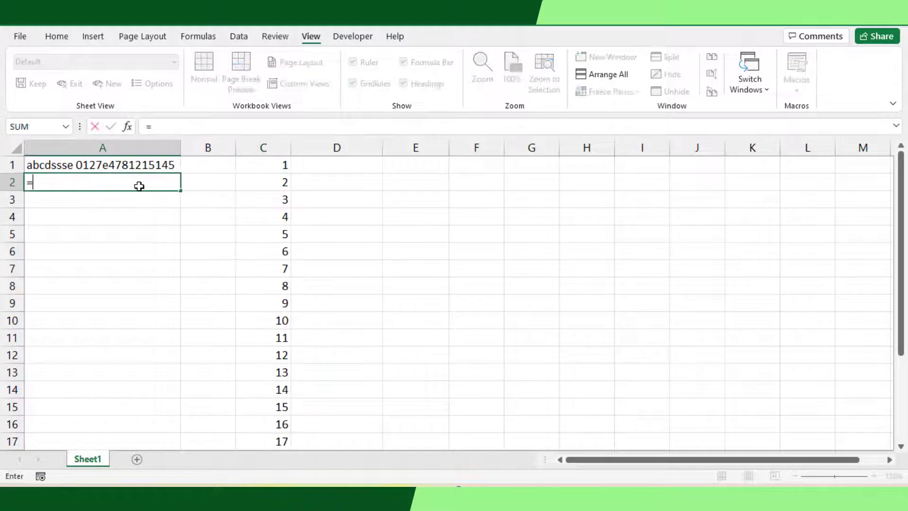
key("Tab")
left_click(117, 166)
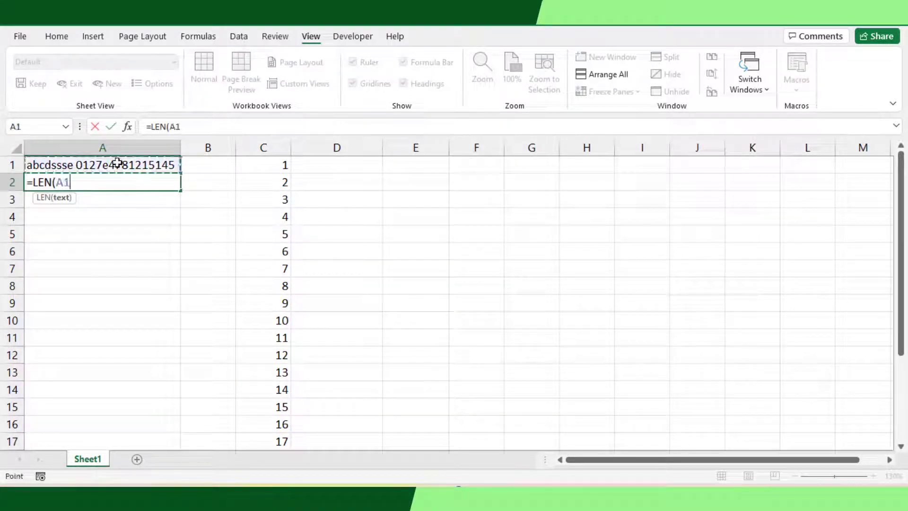
key("Return")
scroll(293, 259, "down", 2)
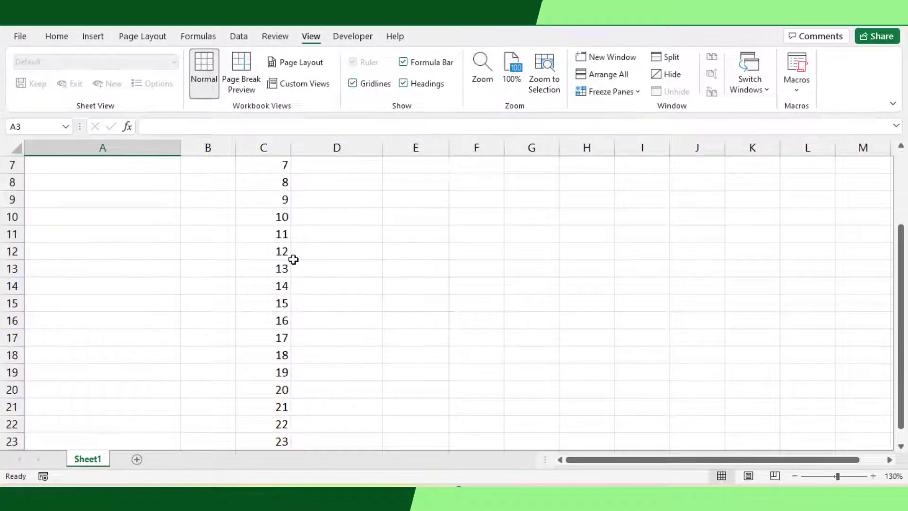
scroll(294, 257, "up", 2)
left_click(274, 168)
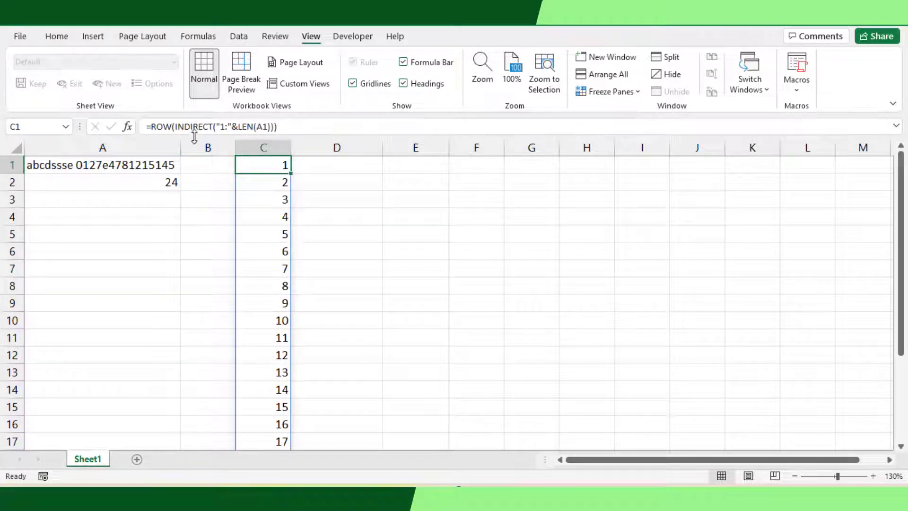
left_click(152, 126)
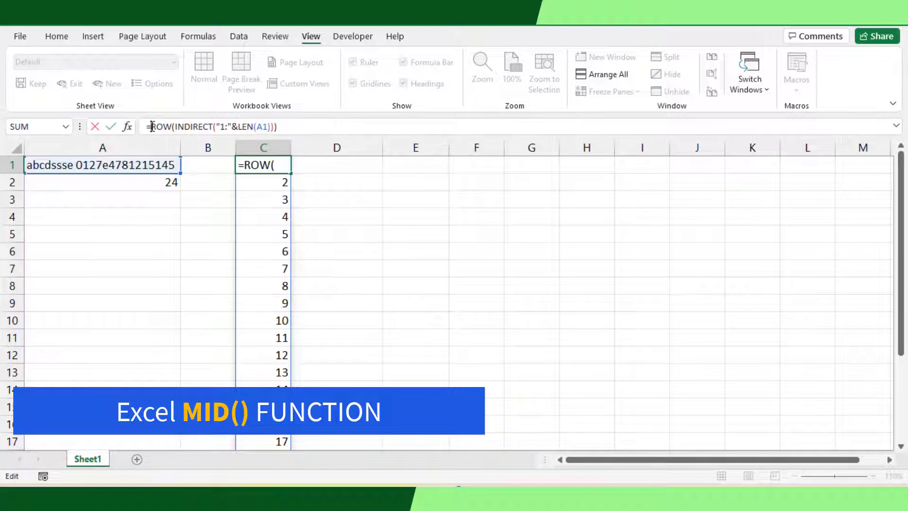
- Enter =MID(D2,2,2) in E2 to extract BC from ABCD
type("m")
key("BackSpace")
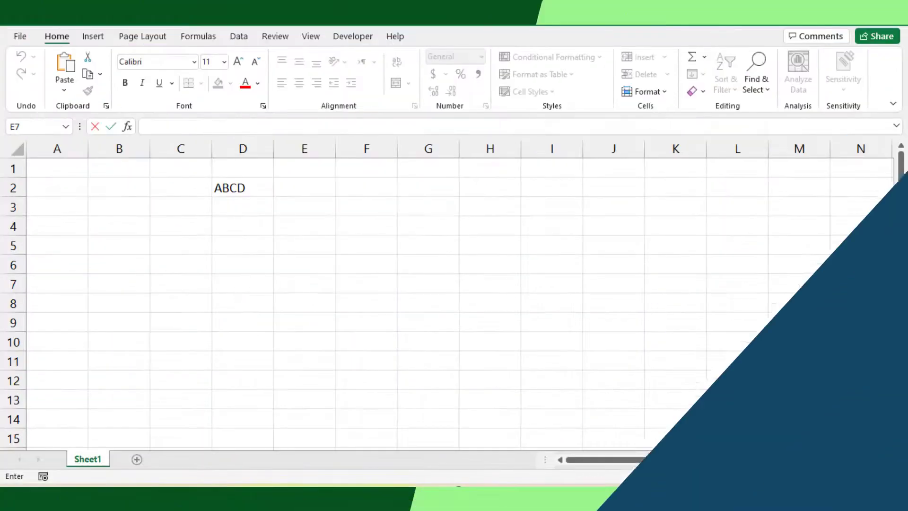
left_click(283, 186)
type("=mid")
key("Tab")
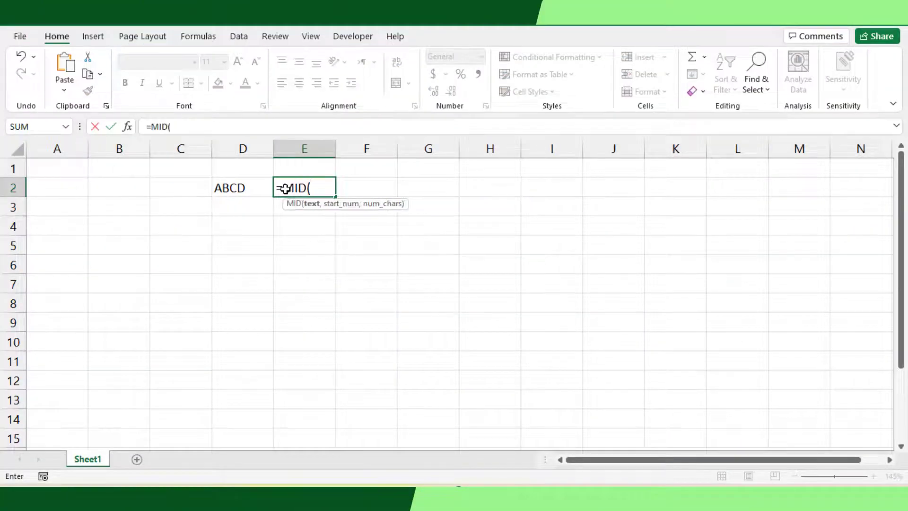
left_click(242, 189)
type(",2")
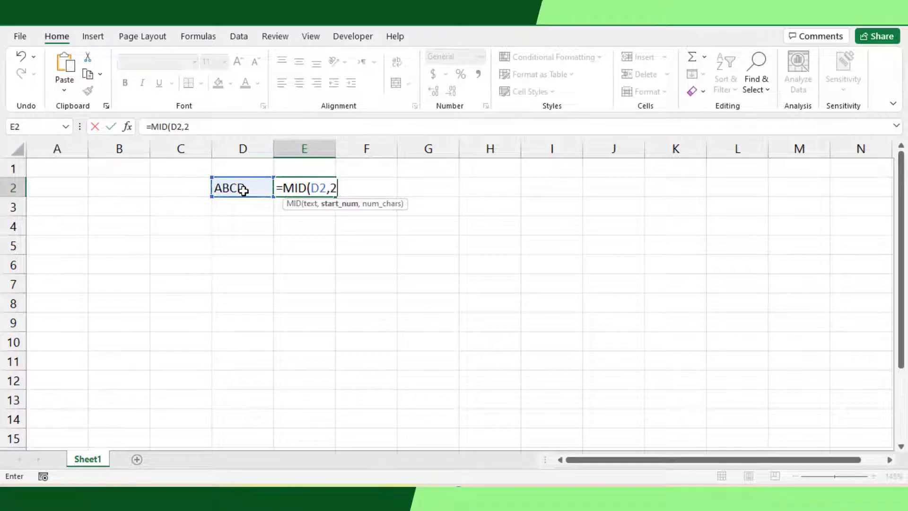
type(",2)")
key("Return")
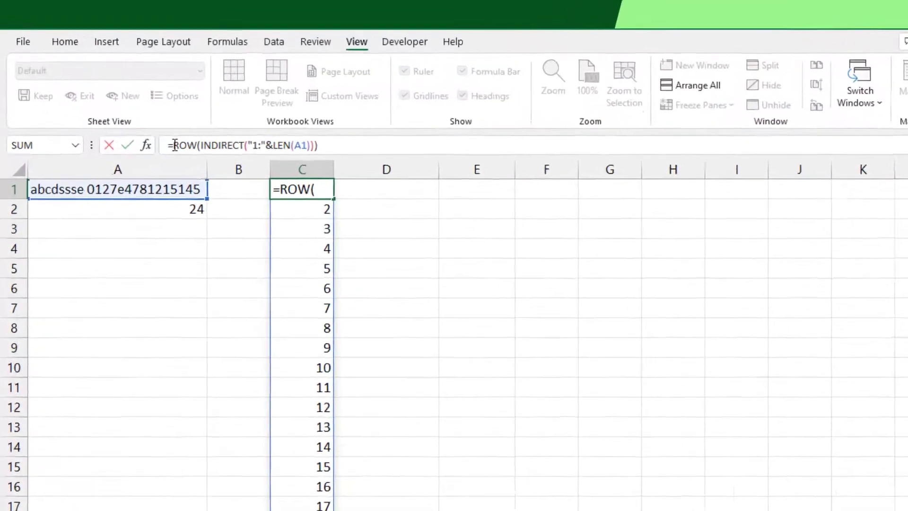
- Rewrite C1 as =MID(A1,ROW(INDIRECT("1:"&LEN(A1))),1), one A1 character per row
type("mid")
key("Tab")
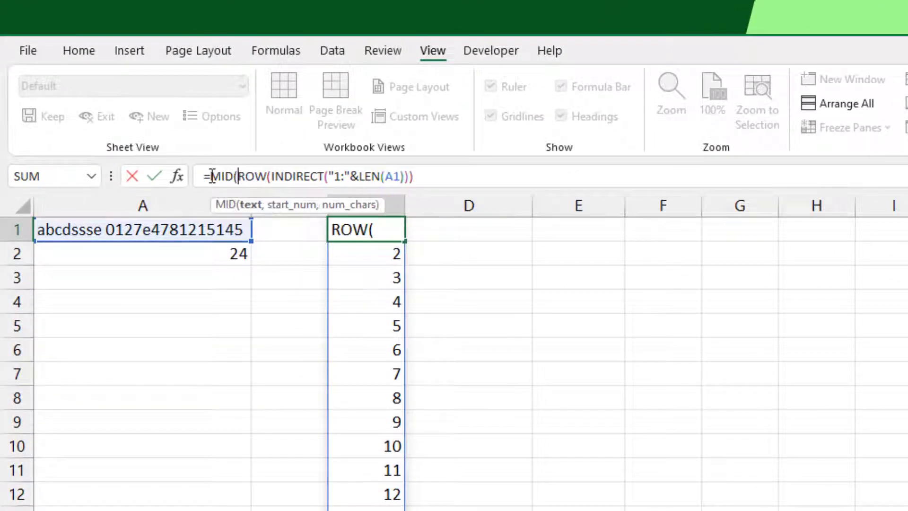
left_click(200, 231)
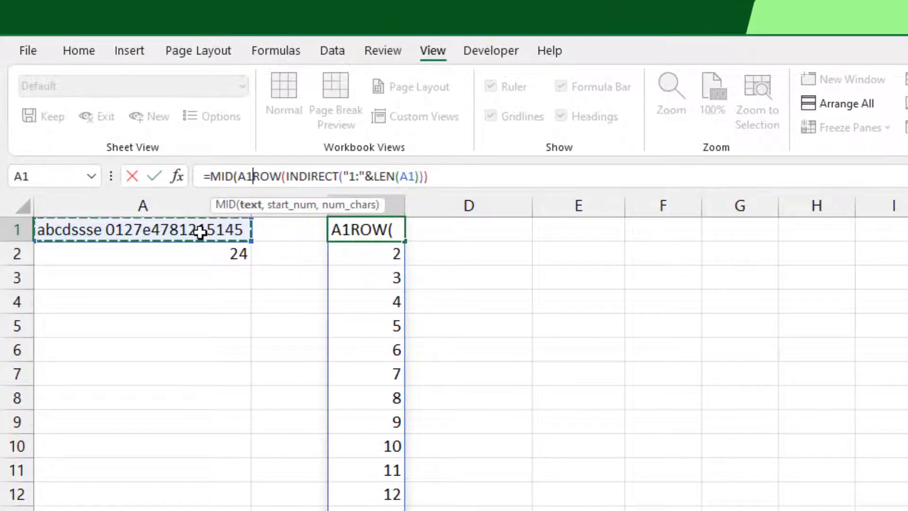
type(",")
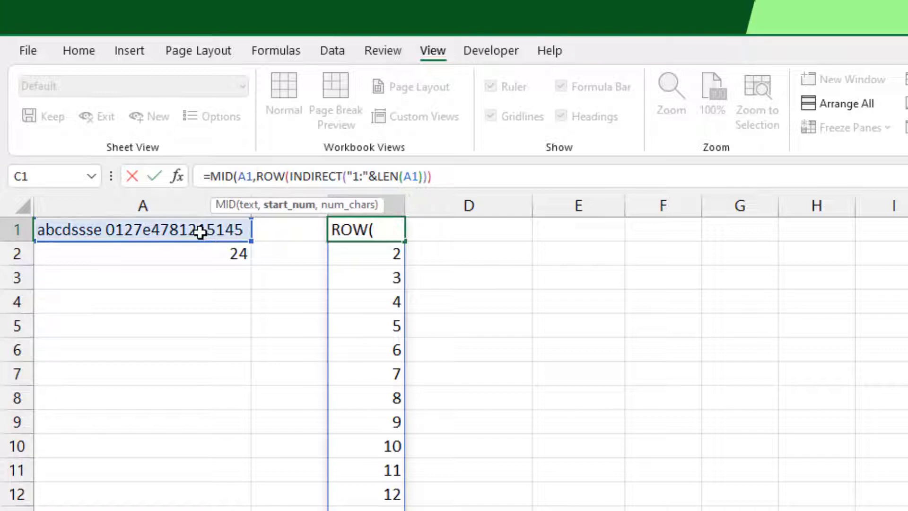
left_click(441, 173)
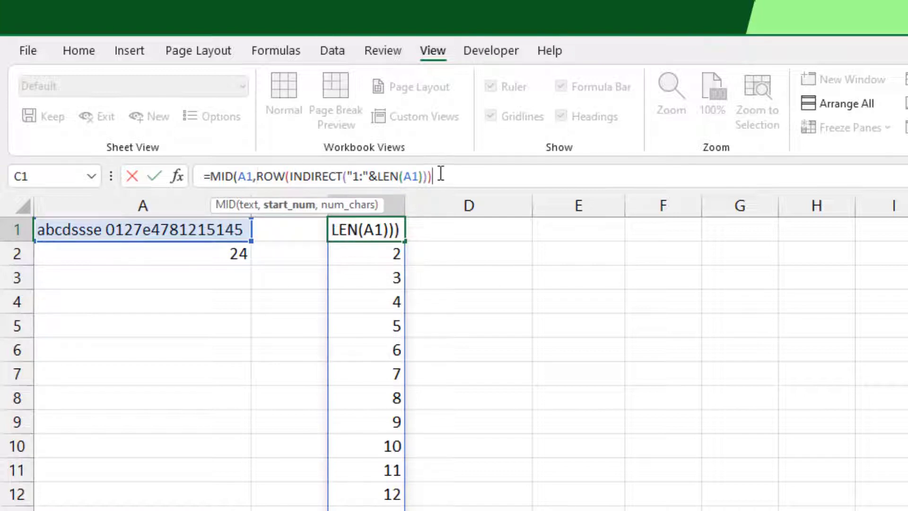
type(",")
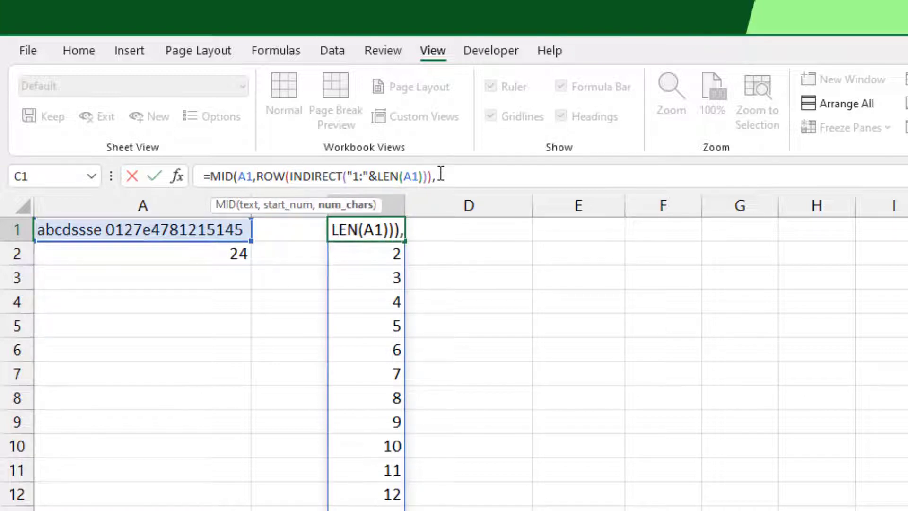
type("1")
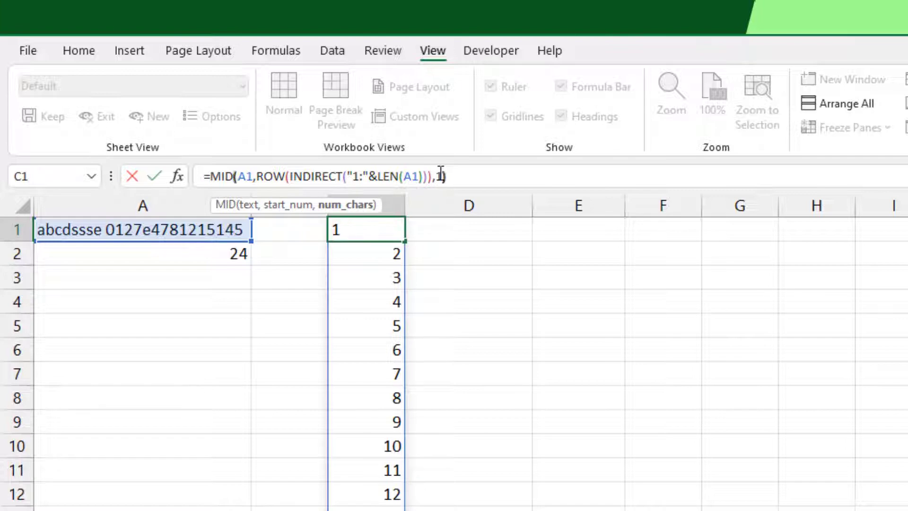
type(")")
key("Return")
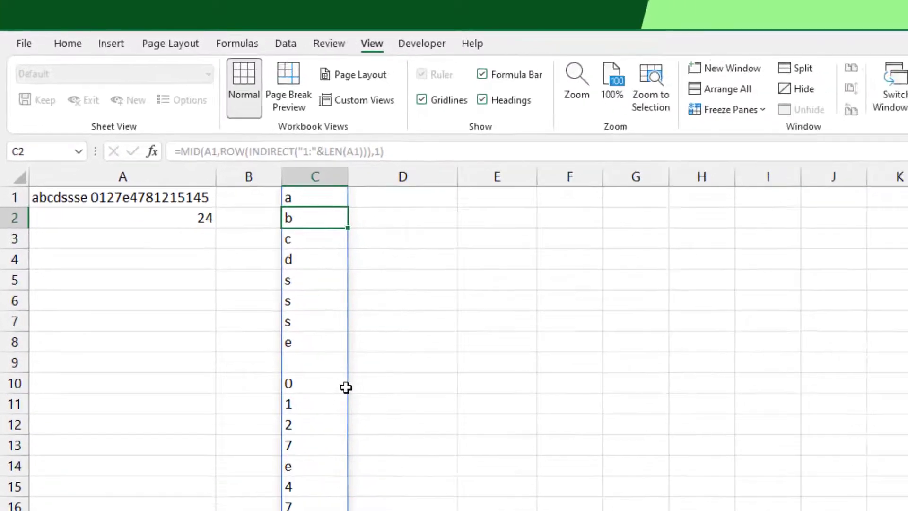
scroll(403, 451, "down", 5)
scroll(392, 475, "up", 1)
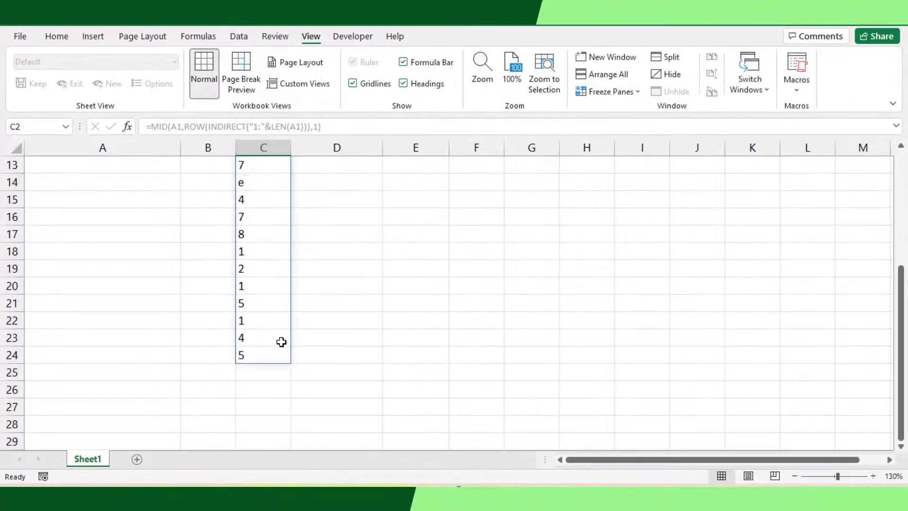
scroll(282, 341, "up", 4)
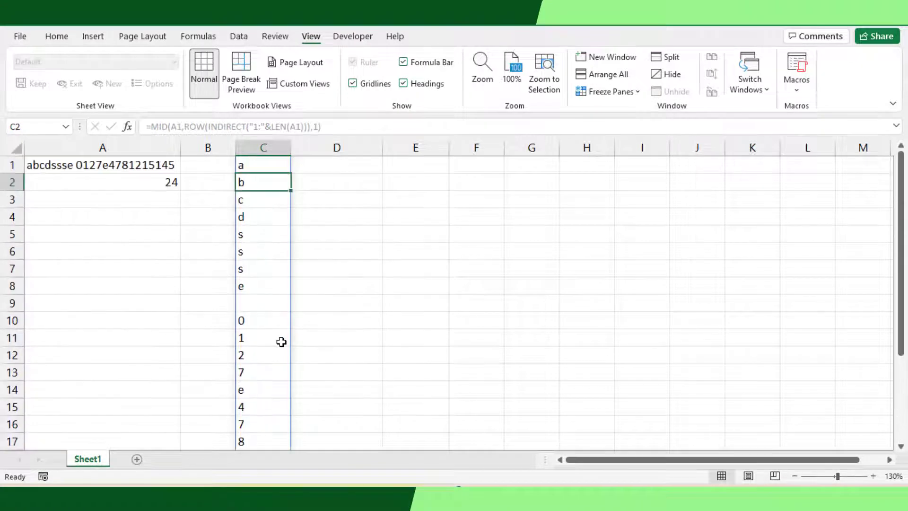
left_click(255, 166)
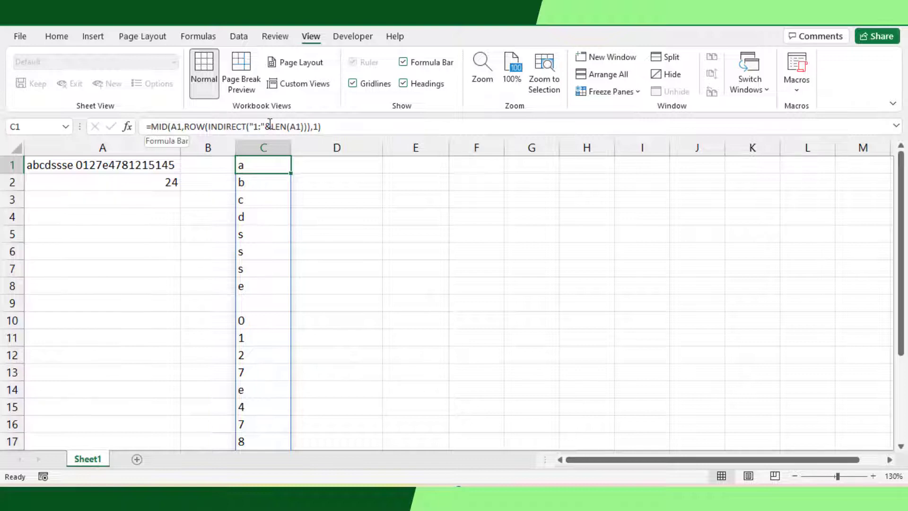
left_click(336, 124)
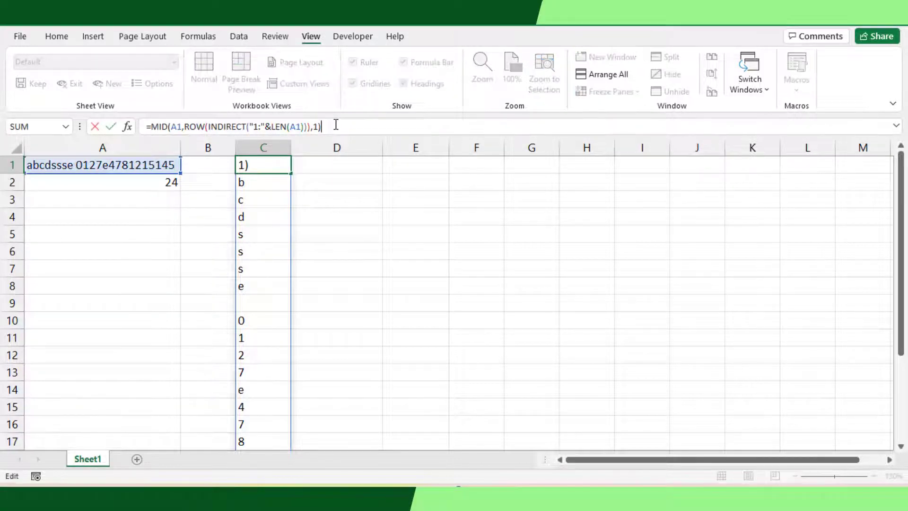
- Append *1 to C1's MID formula so digits become numbers and letters show #VALUE!
type("*")
key("Return")
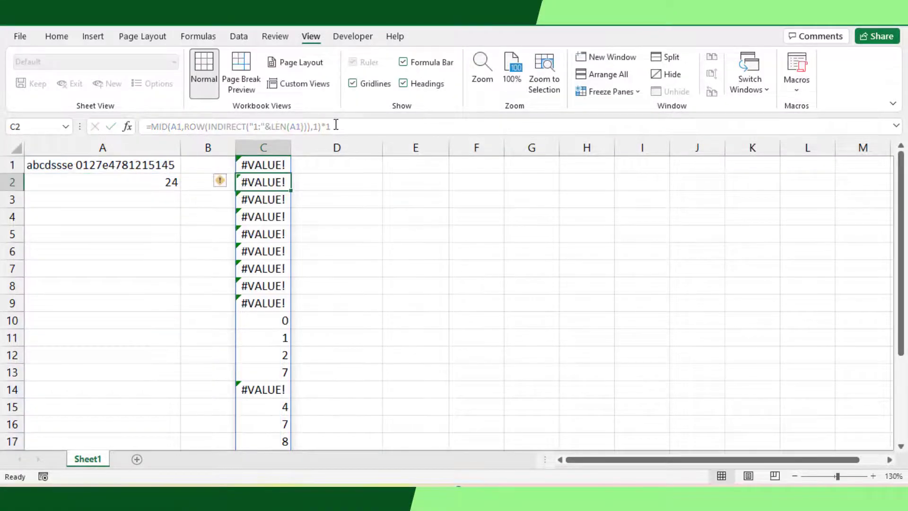
scroll(274, 268, "down", 1)
scroll(273, 293, "down", 3)
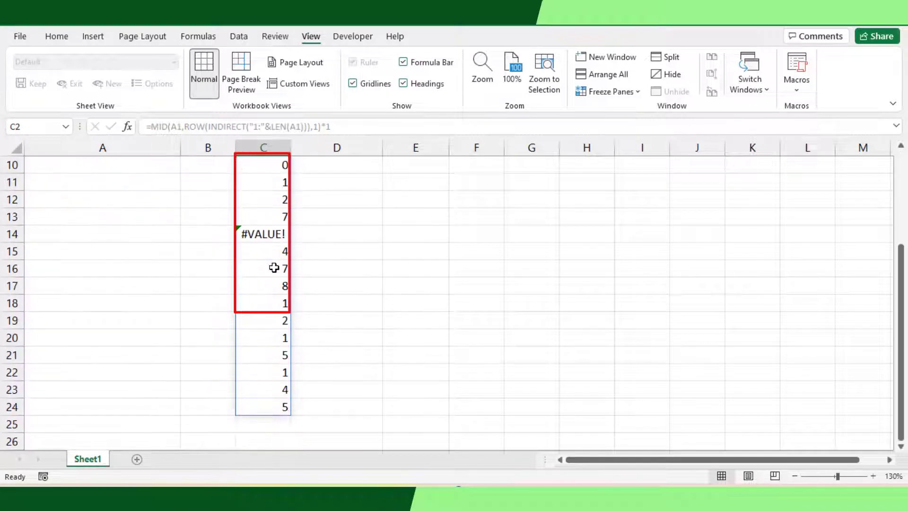
scroll(277, 302, "up", 4)
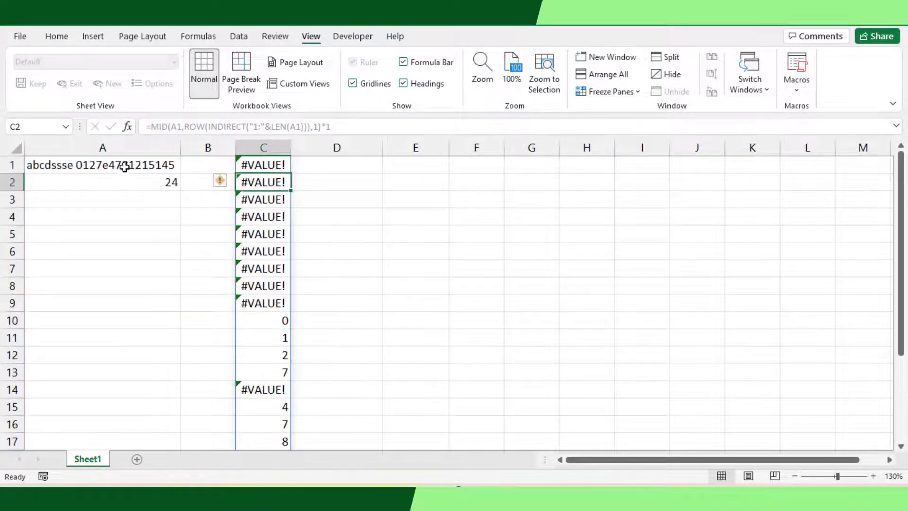
key("Up")
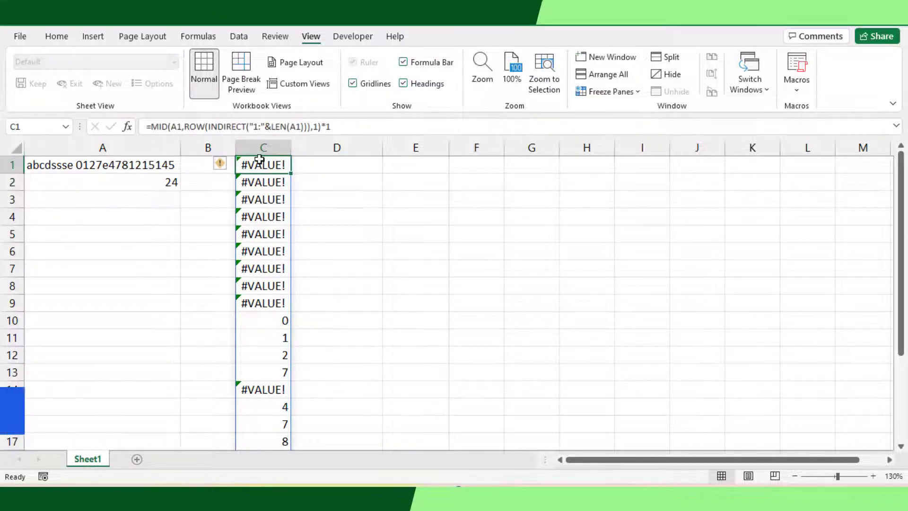
key("F2")
- Wrap C1's formula in IFERROR(...,"") so the error cells turn blank
left_click(151, 126)
type("ifer")
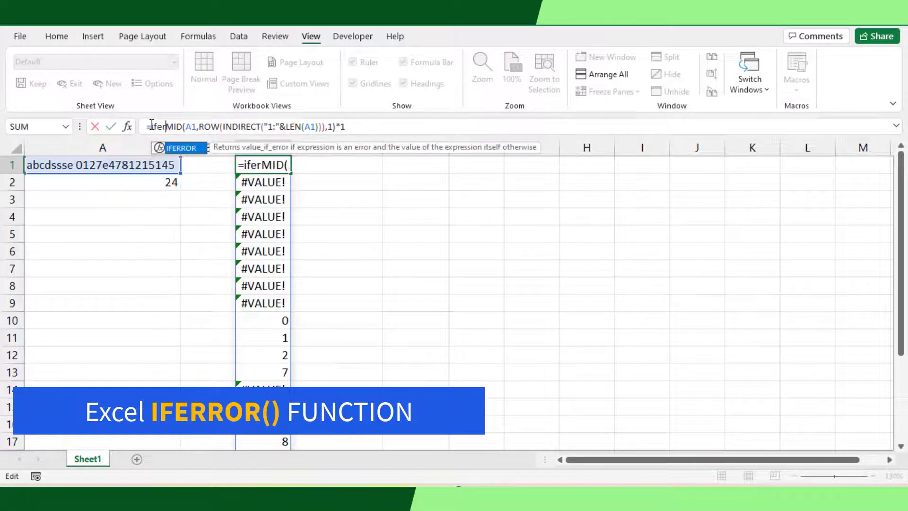
key("Tab")
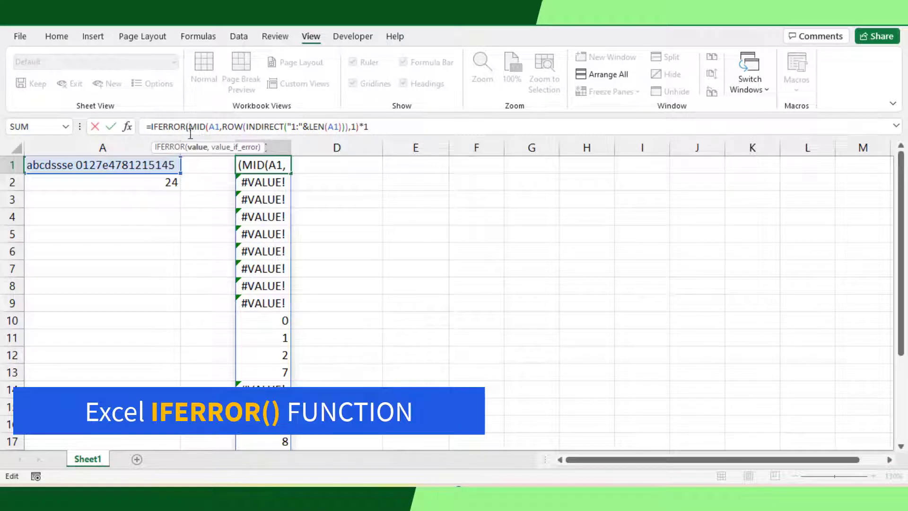
left_click(379, 126)
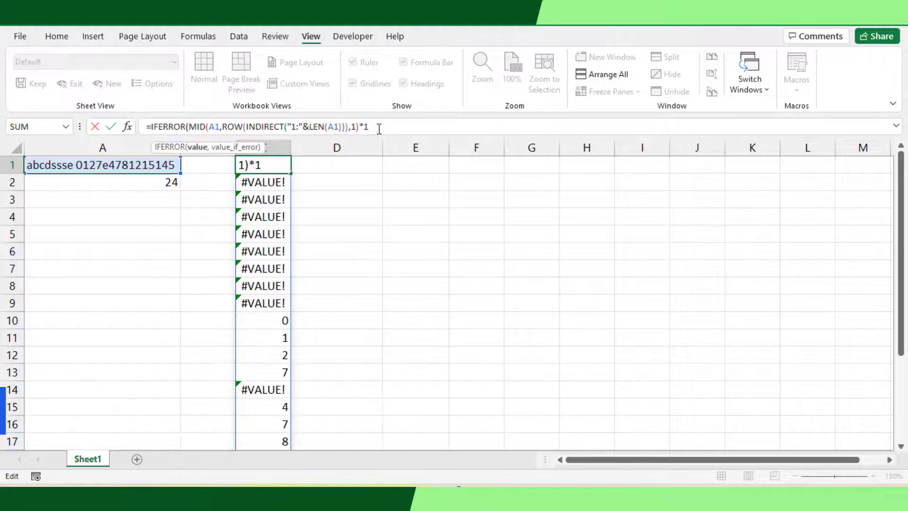
type(",")
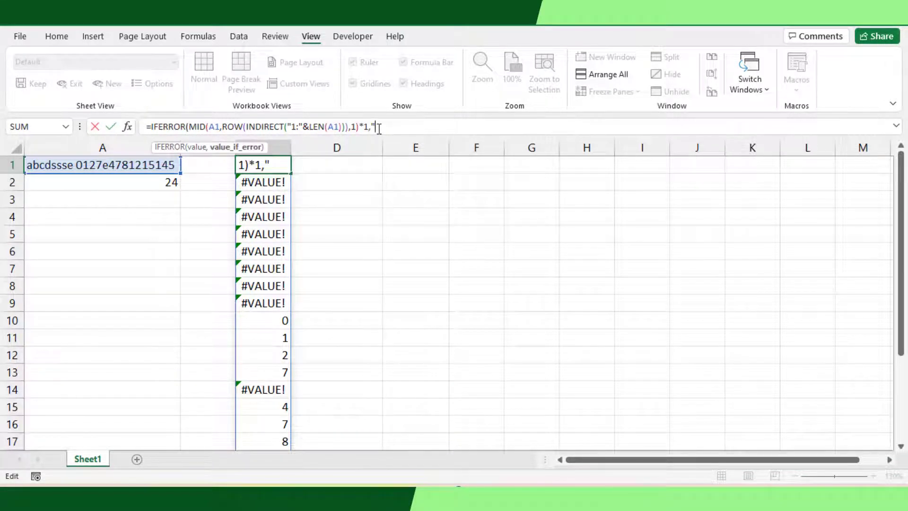
type("\"\")")
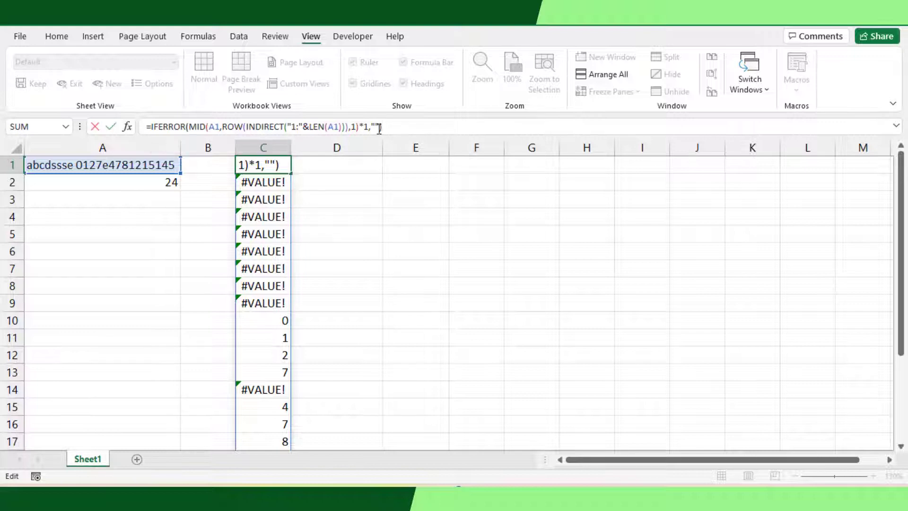
key("Return")
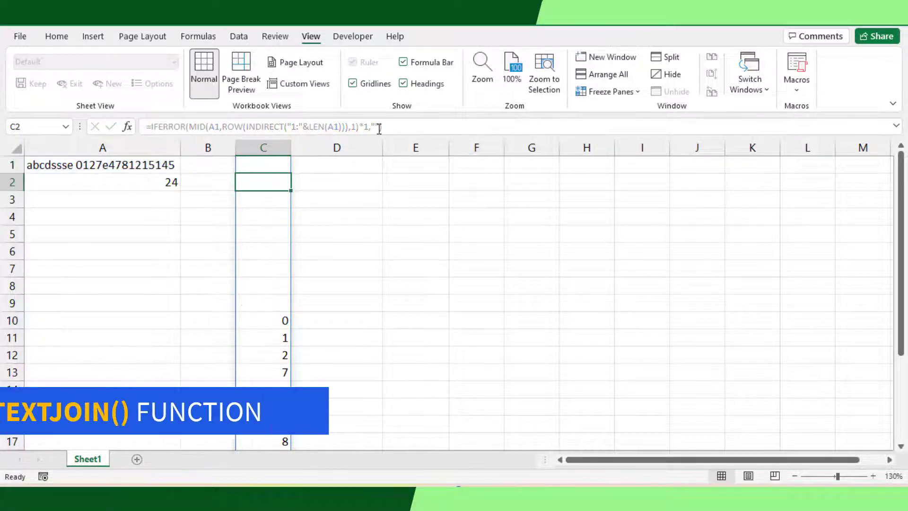
left_click(263, 165)
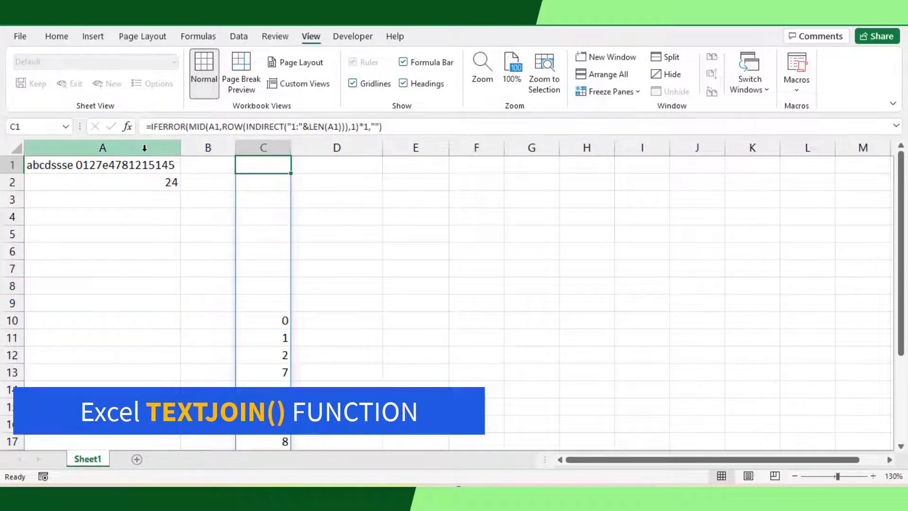
left_click(152, 126)
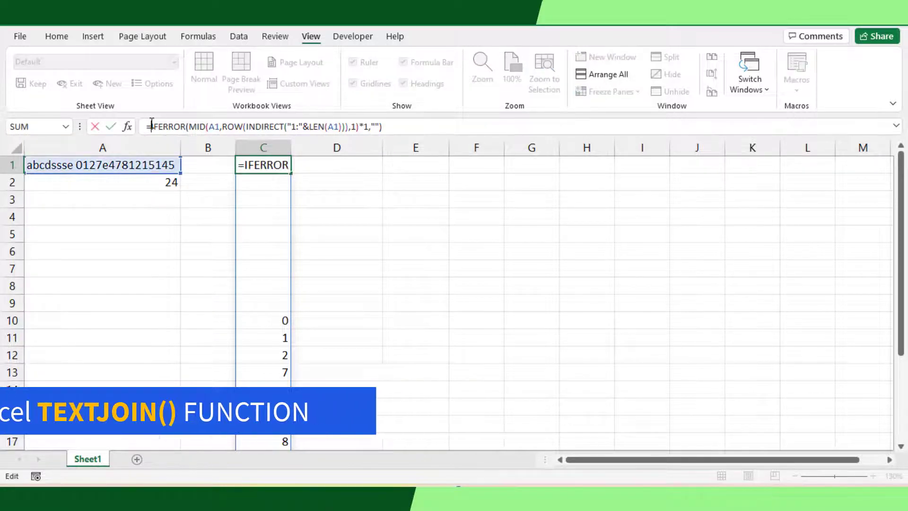
type("text")
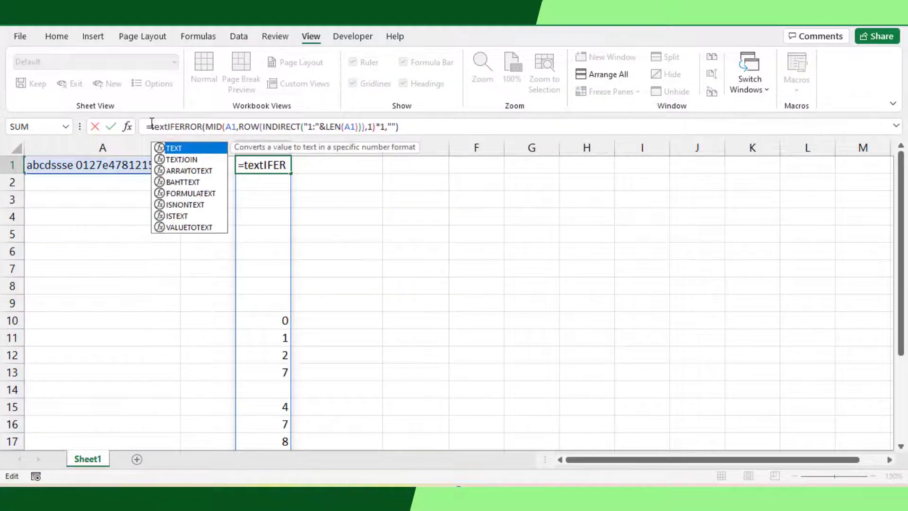
key("Down")
key("Tab")
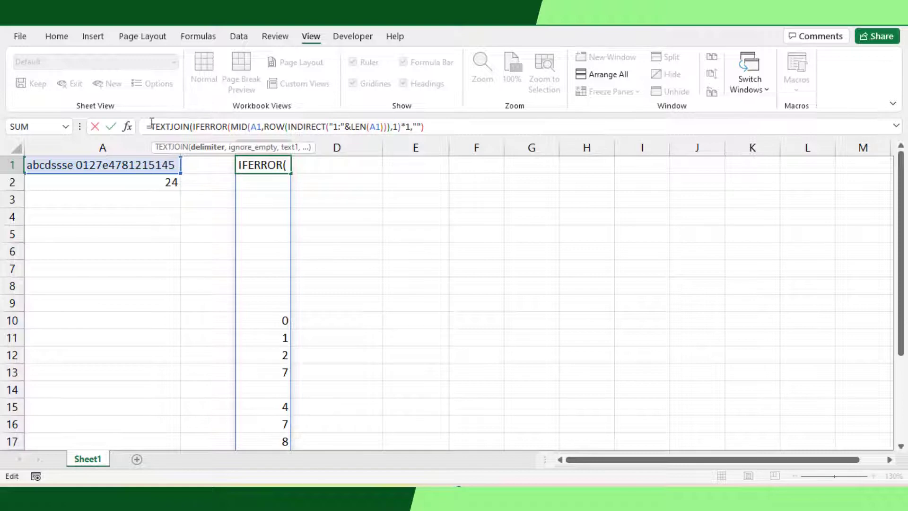
type(",")
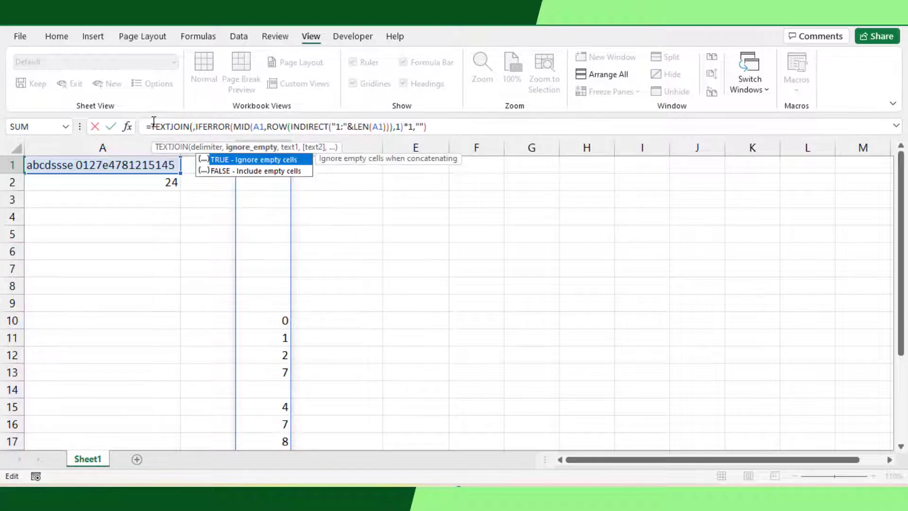
key("Tab")
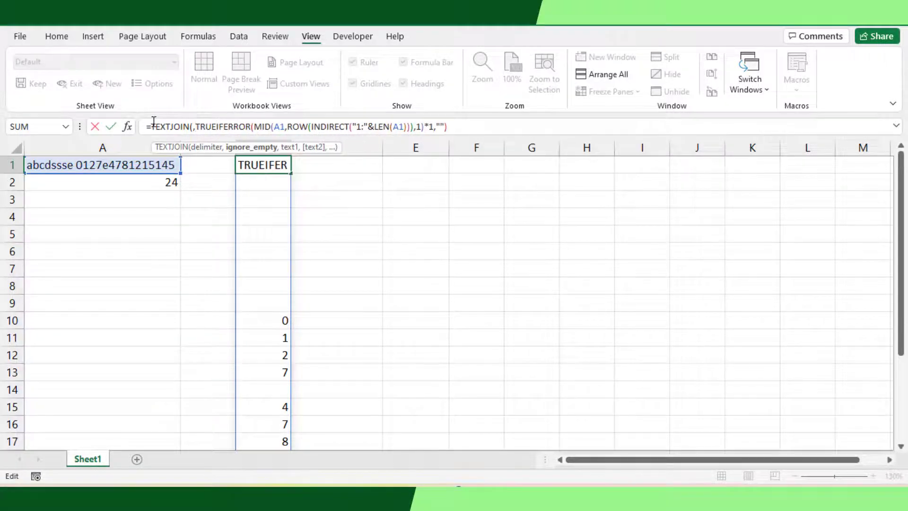
type(",")
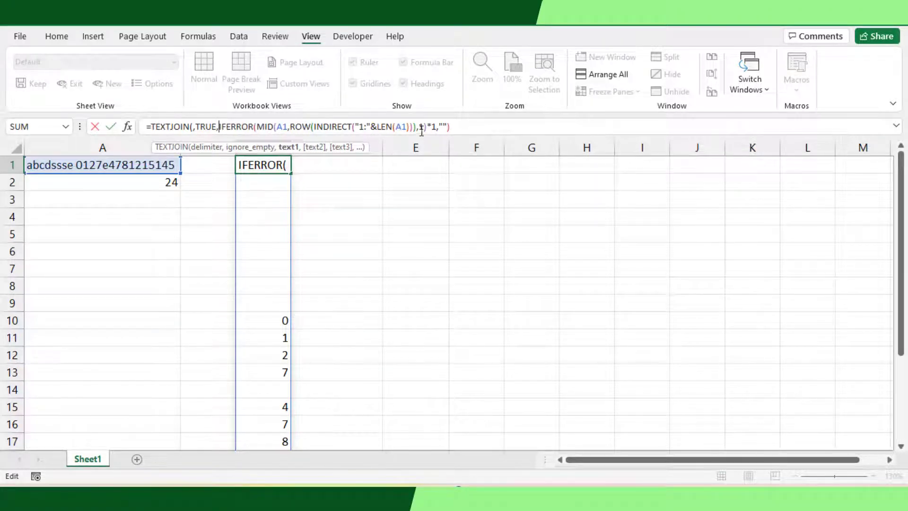
left_click(459, 127)
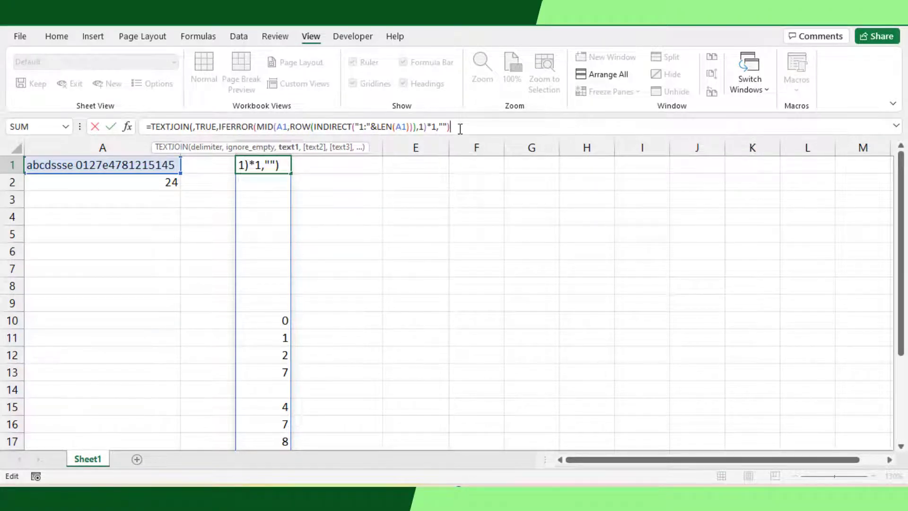
type(")")
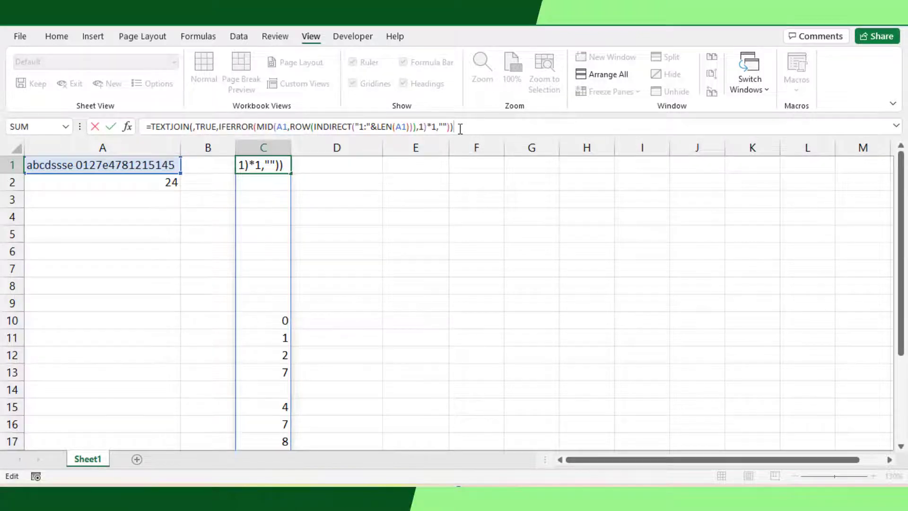
key("Return")
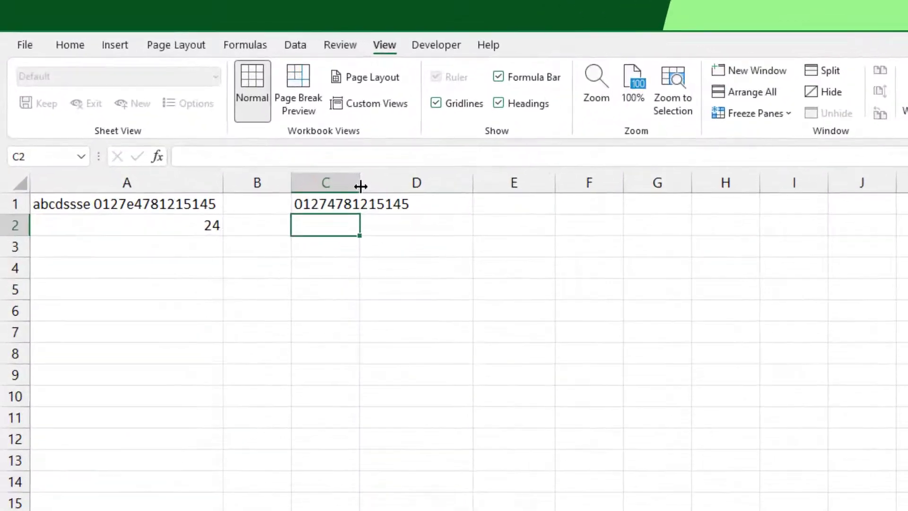
- Autofit column C and edit A1 to 'abcdssse 0127e478121dd514563', length 28
double_click(291, 147)
left_click(449, 282)
left_click(379, 246)
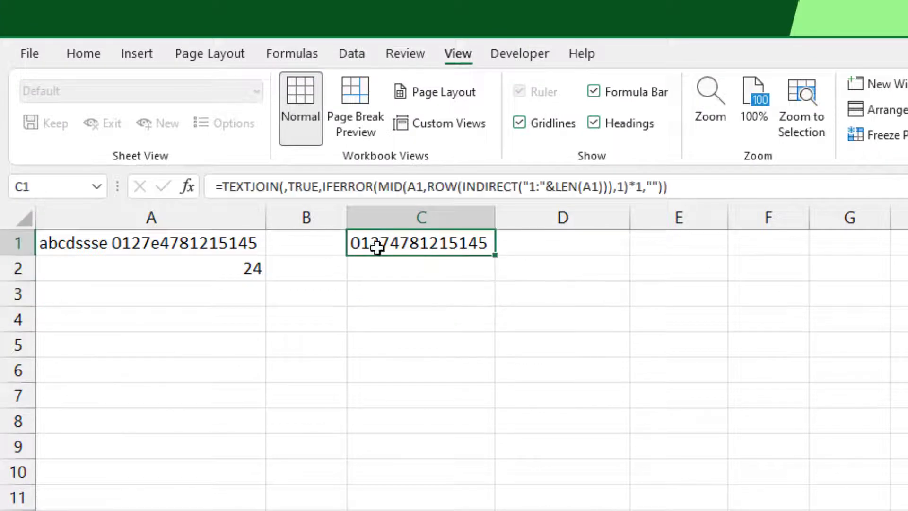
left_click(178, 245)
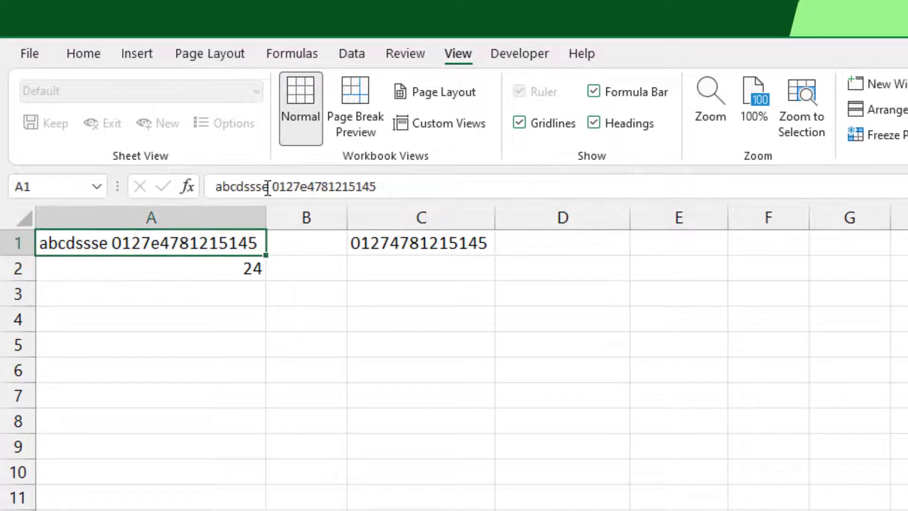
left_click(349, 186)
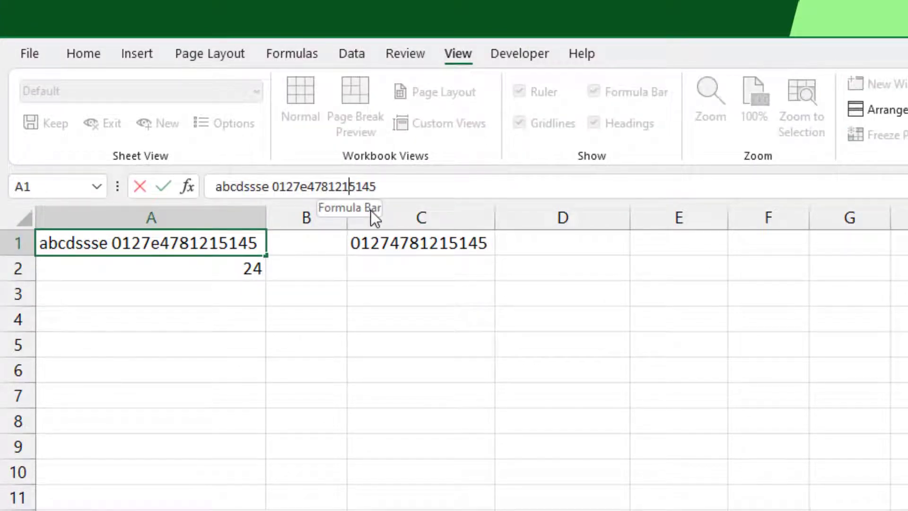
type("dd")
left_click(418, 196)
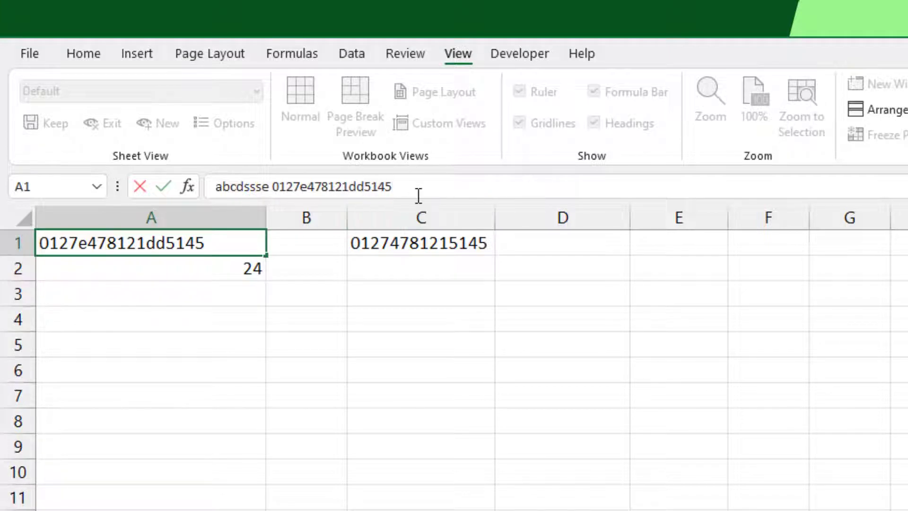
type("63")
key("Return")
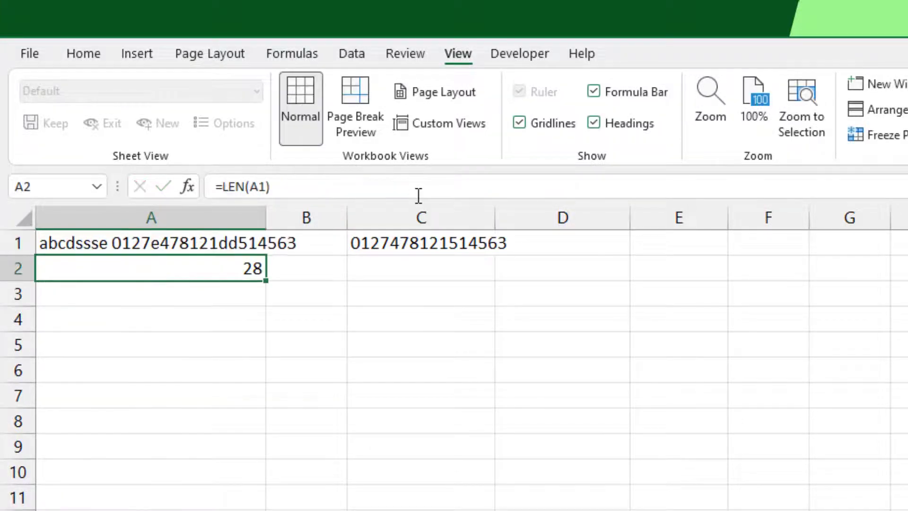
left_click(473, 326)
double_click(495, 217)
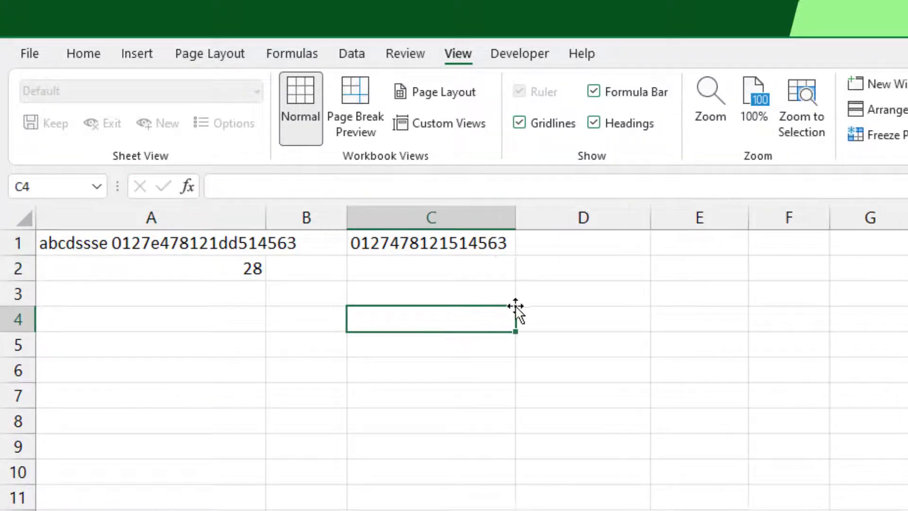
left_click(610, 251)
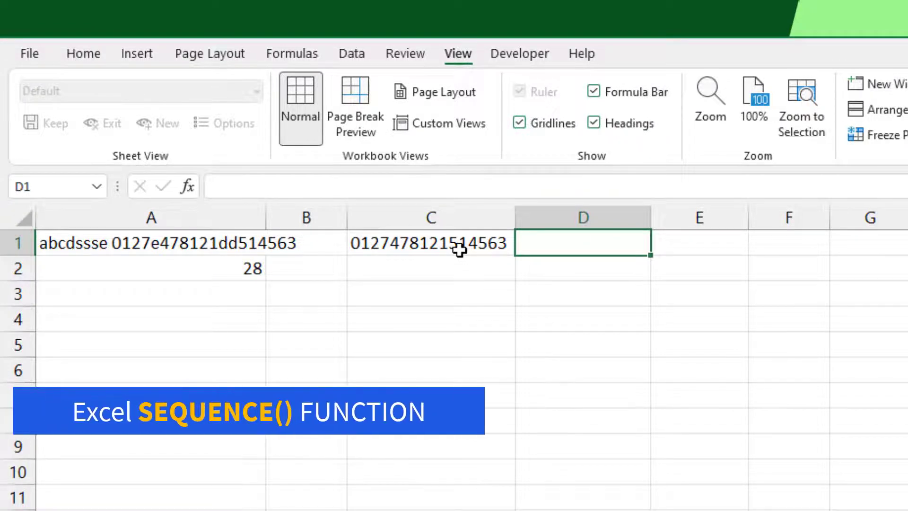
- Enter =SEQUENCE(LEN(A1),,1,1) in D1 to spill the numbers 1 to 28
key("XF86AudioLowerVolume")
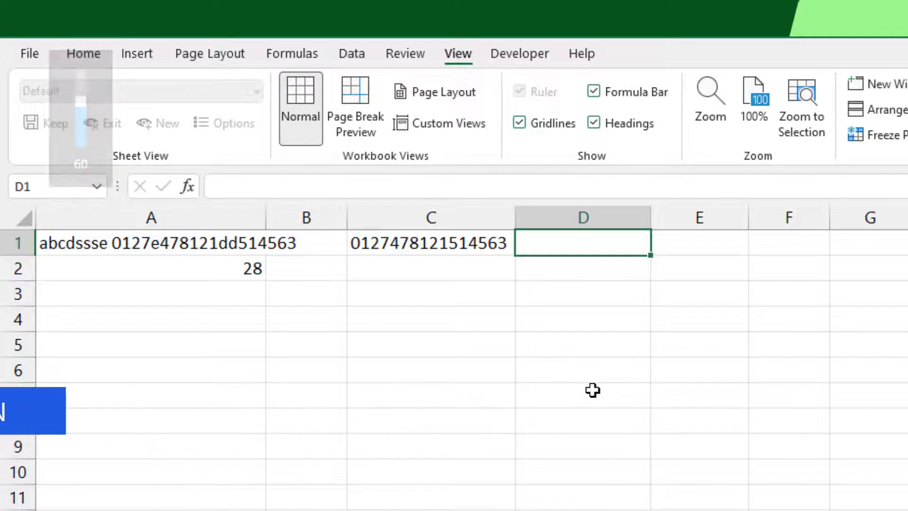
type("=seq")
key("Tab")
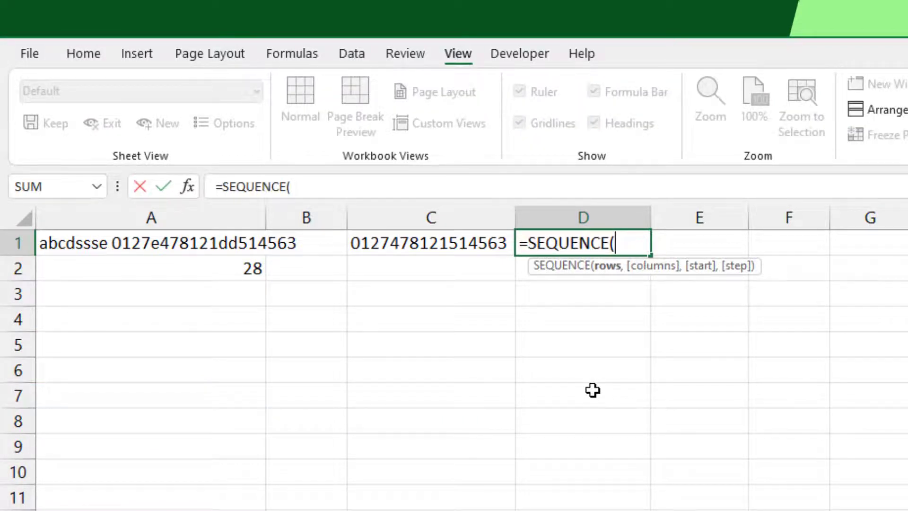
type("len")
key("Tab")
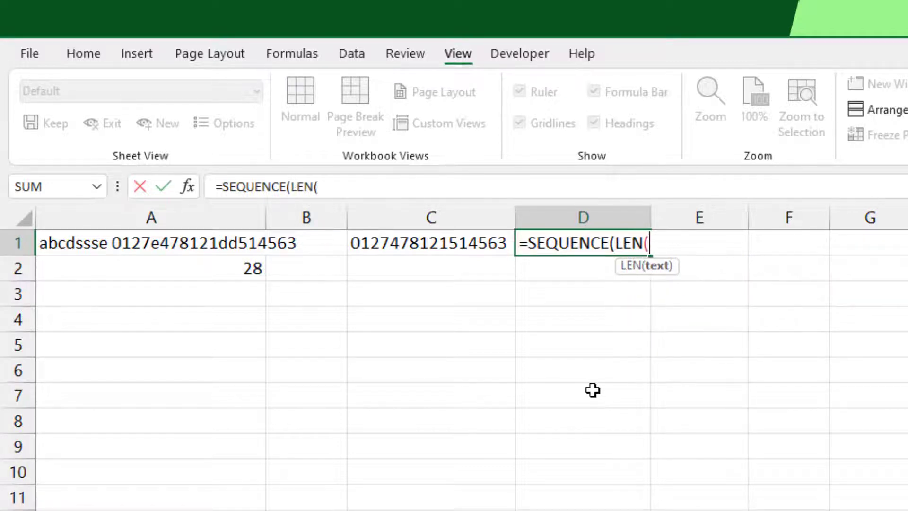
left_click(183, 246)
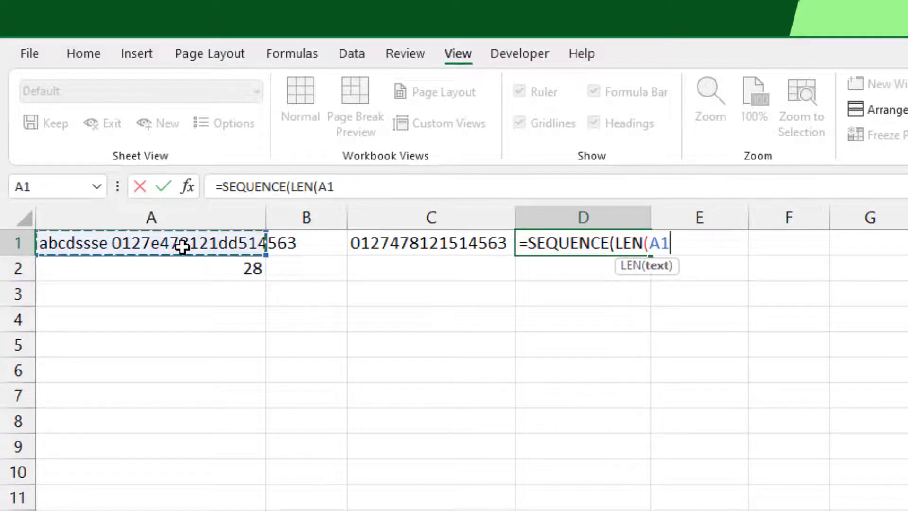
type(")")
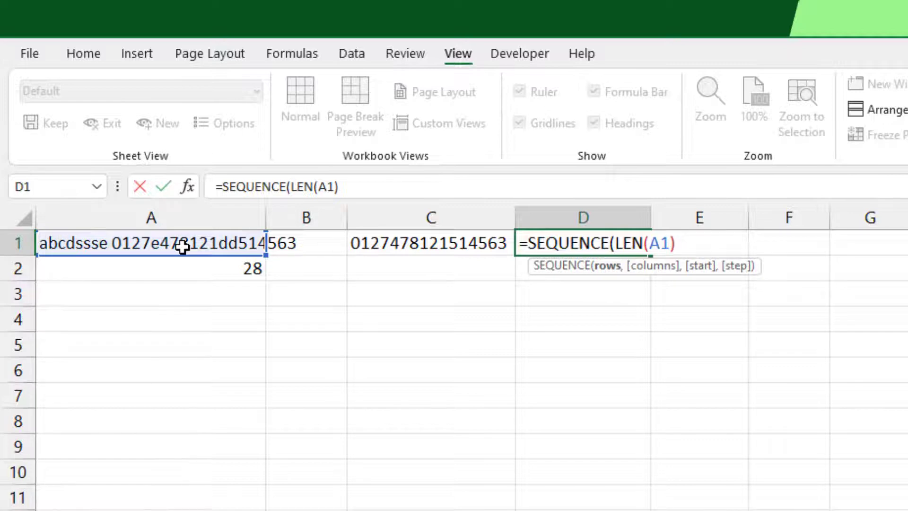
type(",")
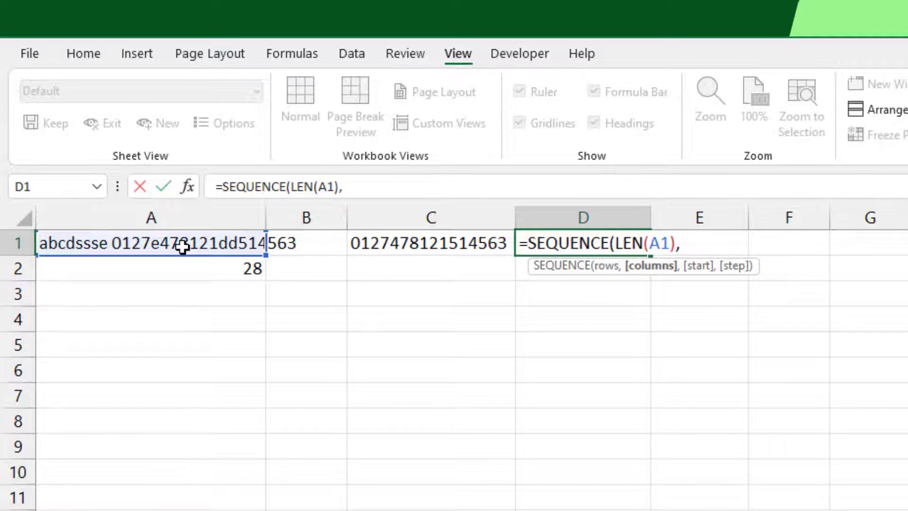
type(",1")
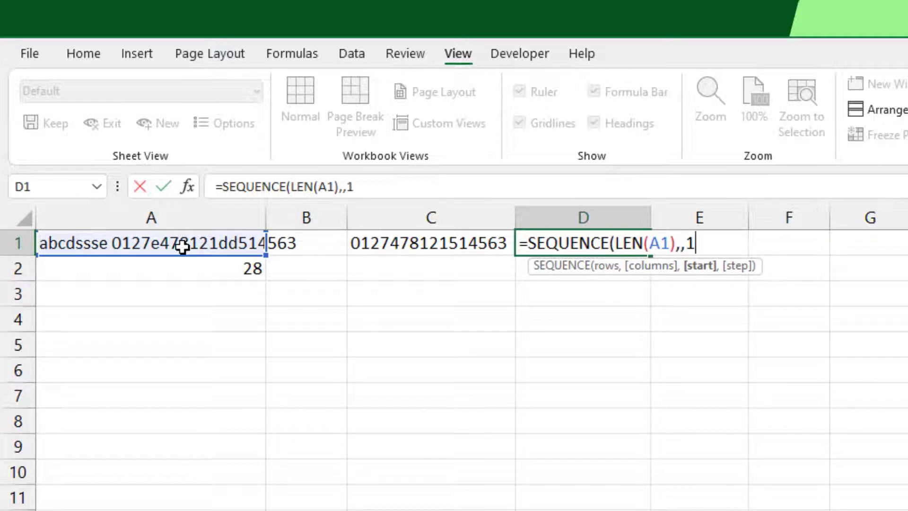
type(",1")
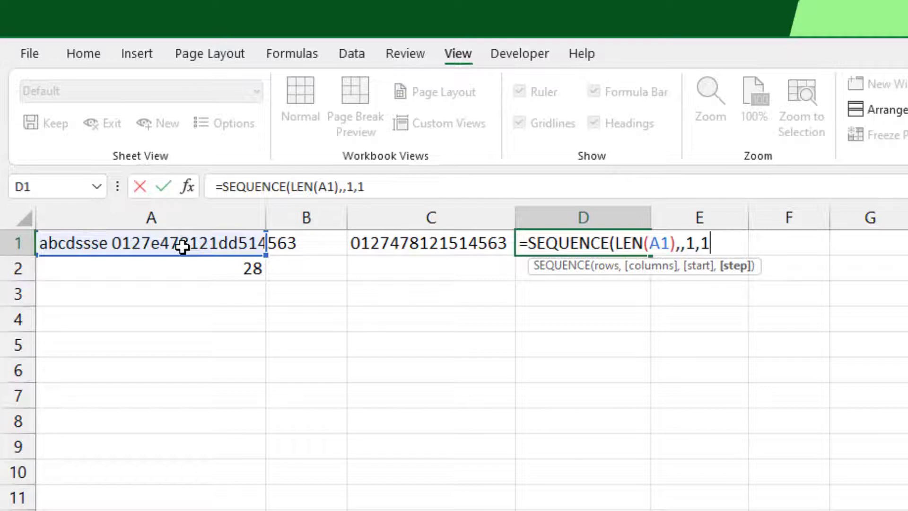
type(")")
key("Return")
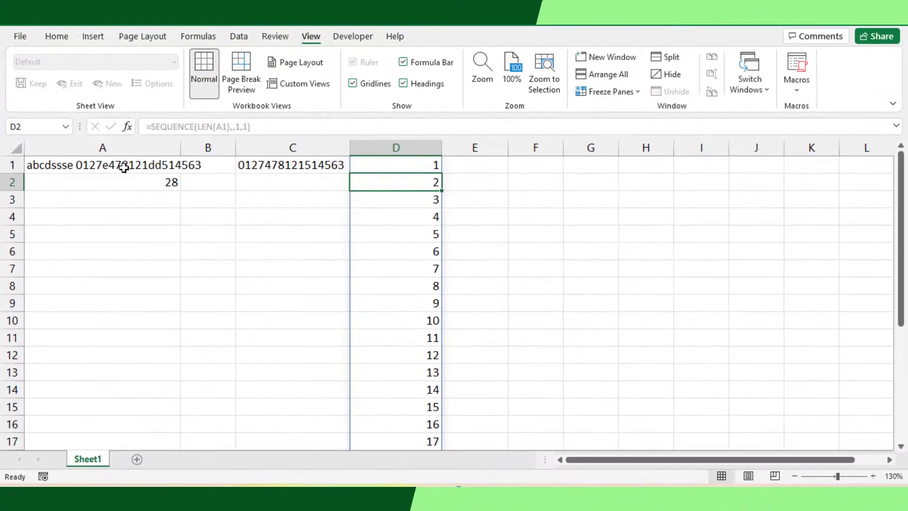
- Review the spilled 1 to 28 in column D and the length in A2
scroll(430, 341, "down", 6)
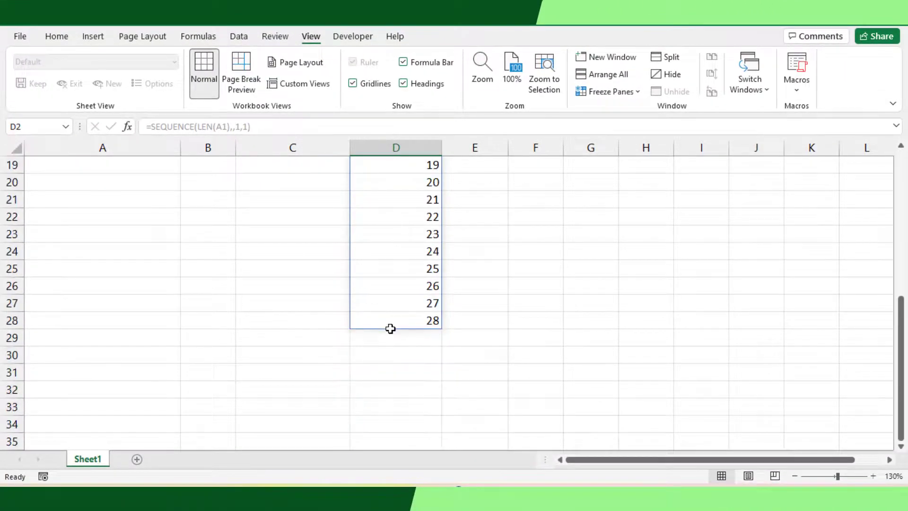
scroll(390, 329, "up", 6)
scroll(390, 329, "down", 6)
scroll(390, 329, "up", 6)
left_click(117, 182)
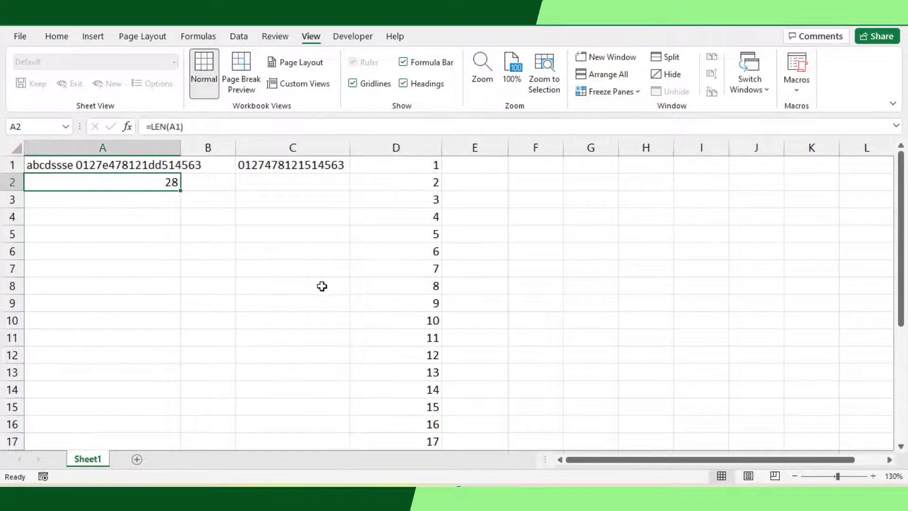
scroll(407, 353, "down", 4)
scroll(428, 338, "up", 4)
left_click(412, 171)
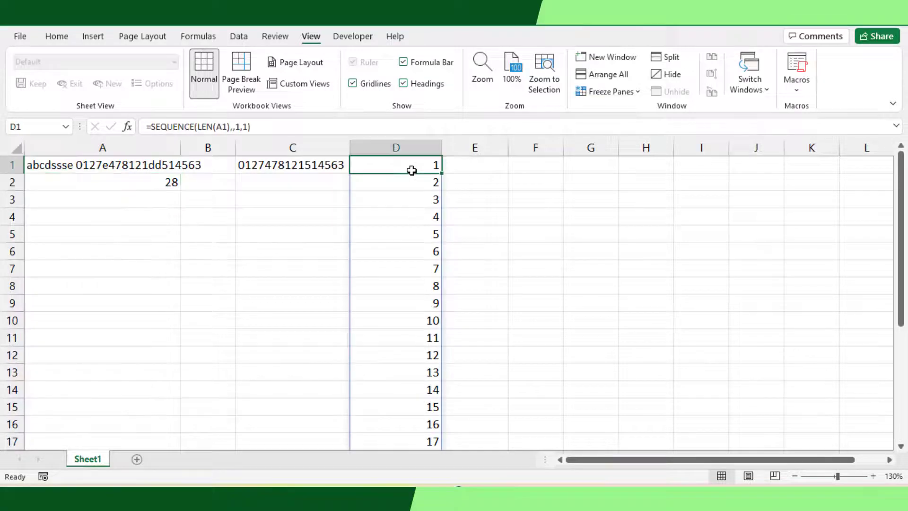
- Build =MID(A1,SEQUENCE(LEN(A1),,1,1),1) in D1 so it spills A1's individual characters
left_click(188, 157)
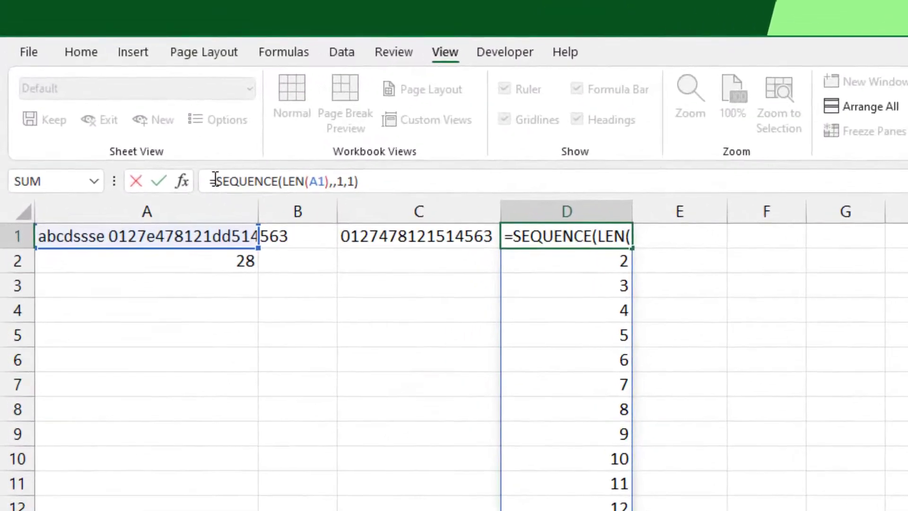
type("mi")
key("Tab")
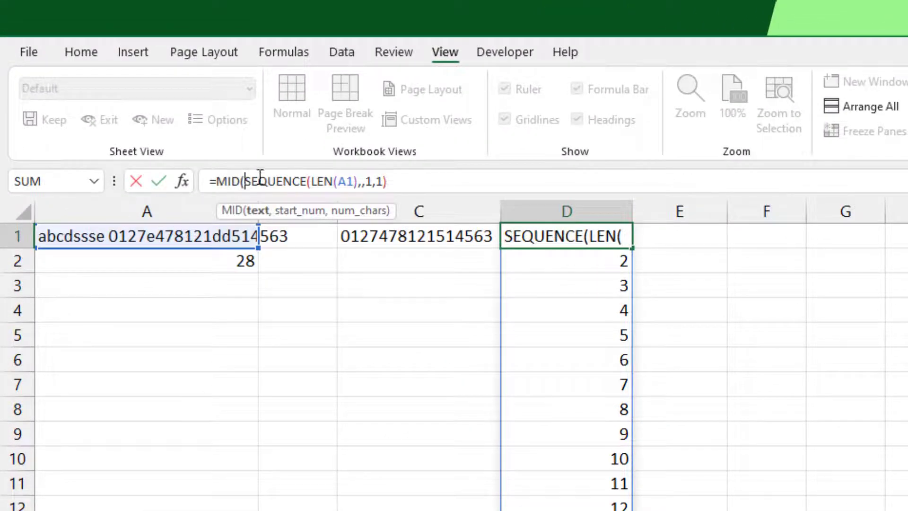
left_click(216, 237)
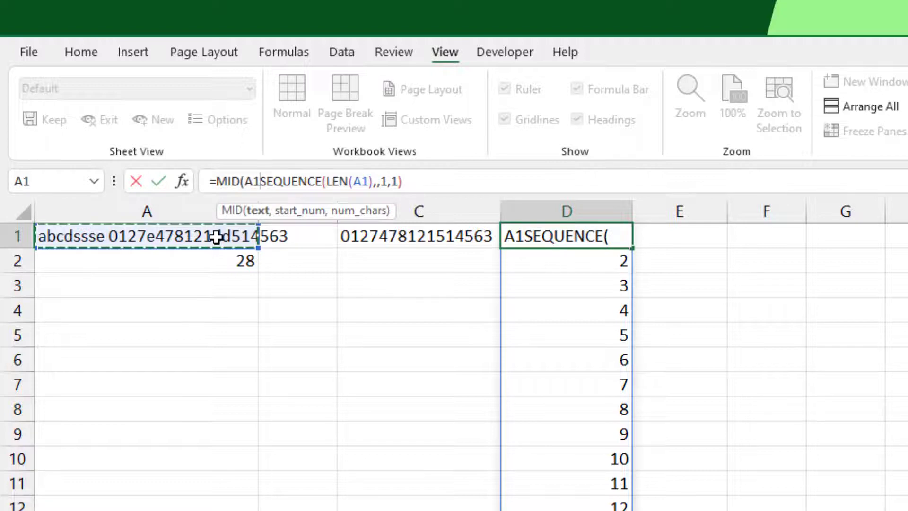
type(",")
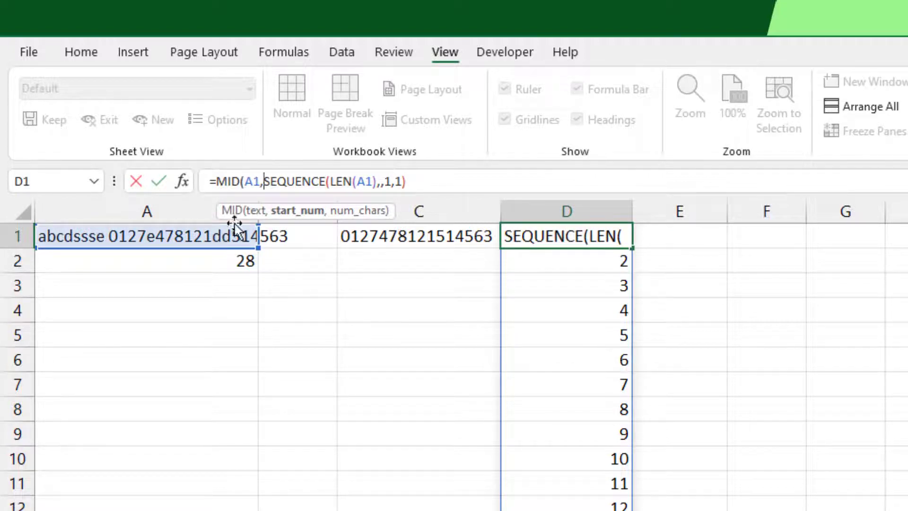
left_click(447, 186)
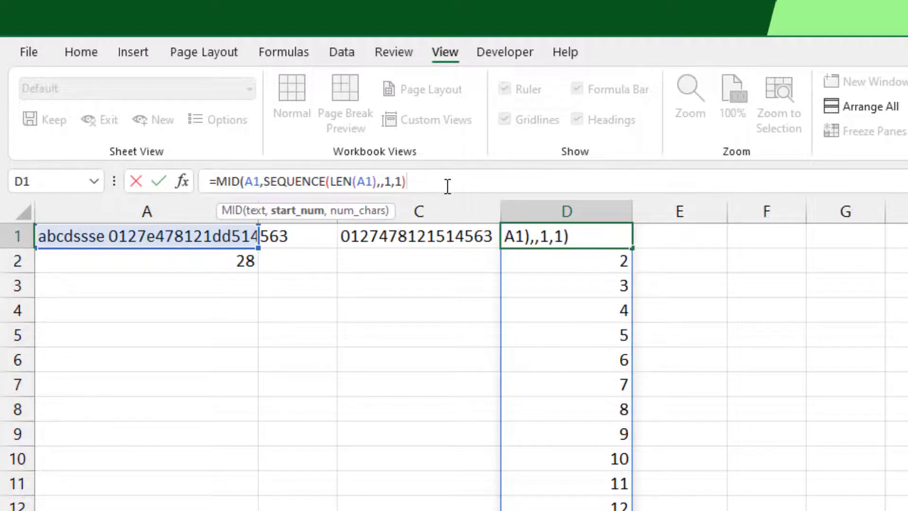
type(",1")
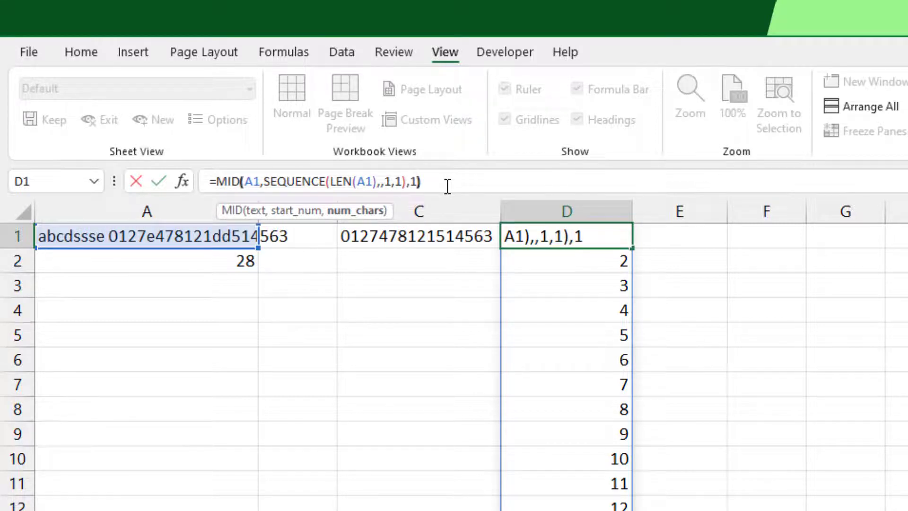
type(")")
key("Return")
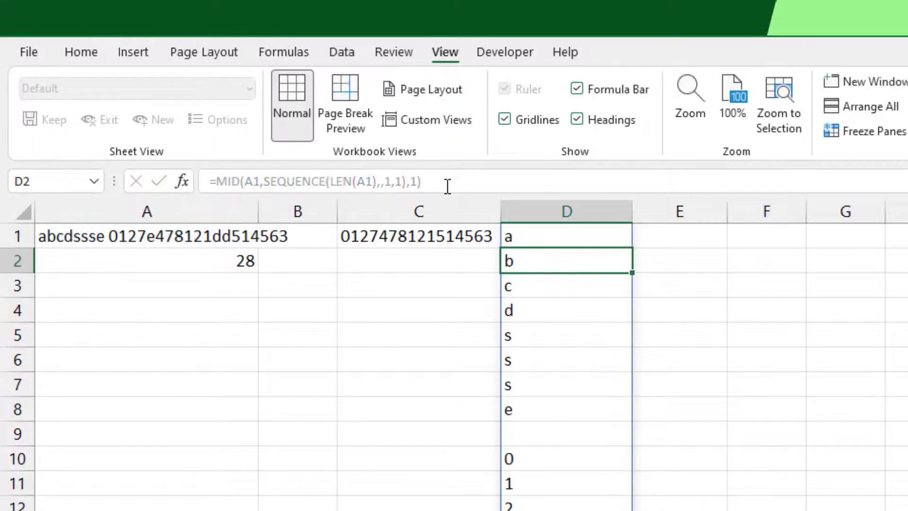
- Append *1 to D1's MID formula so letters become #VALUE! and digits become numbers
left_click(600, 230)
left_click(497, 184)
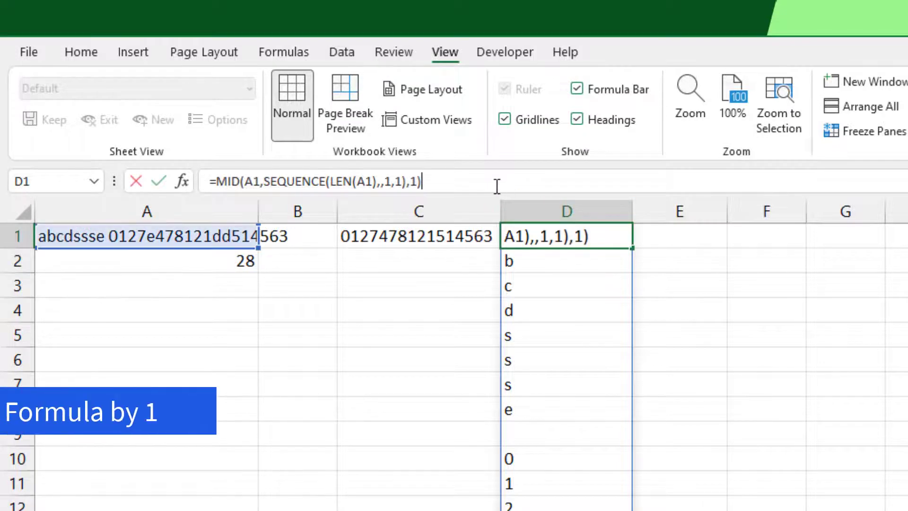
type("*1")
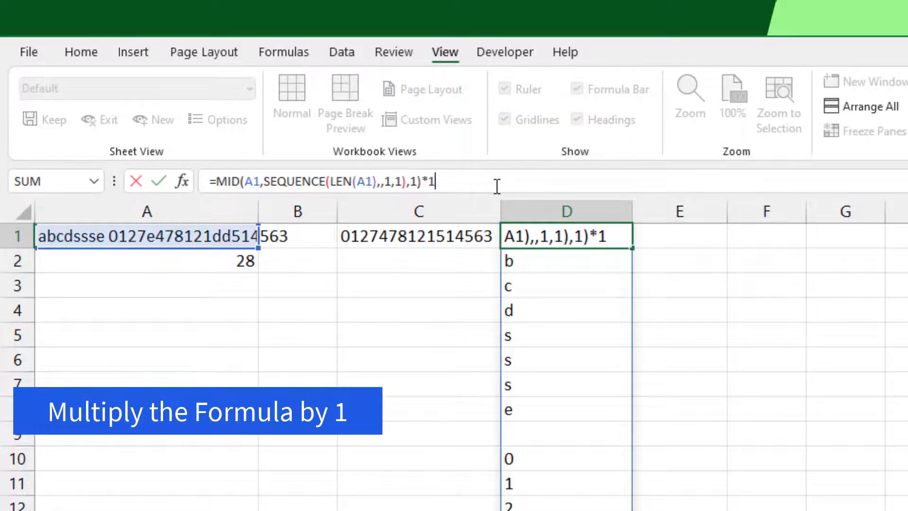
key("Return")
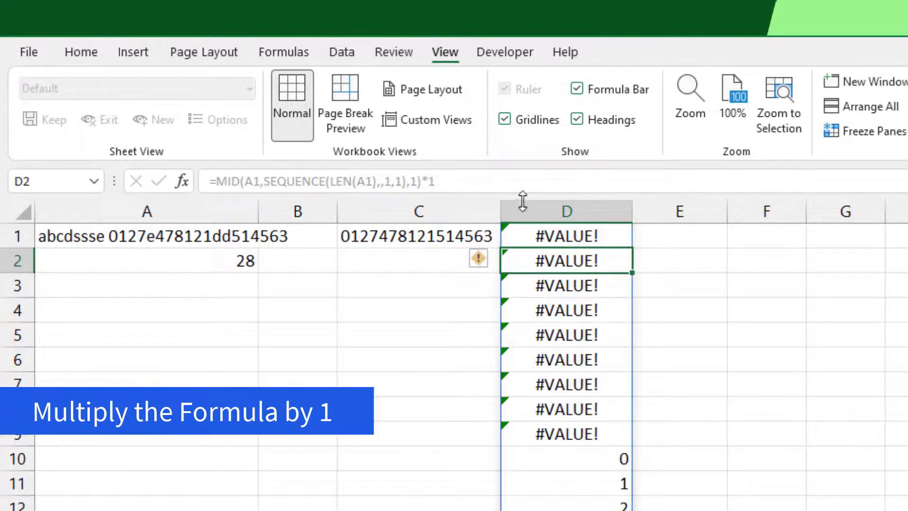
left_click(555, 239)
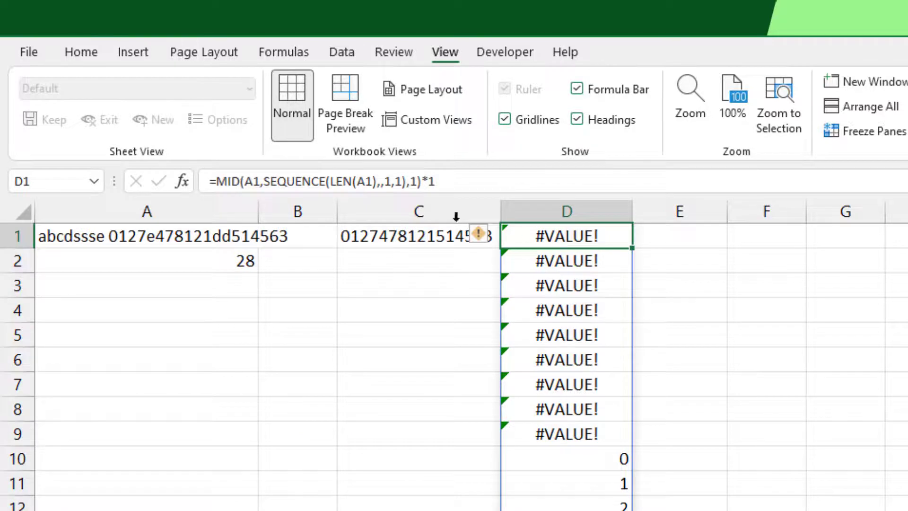
- Wrap D1's formula in IFERROR(...,"") so the #VALUE! errors become blanks
left_click(218, 181)
type("iferr")
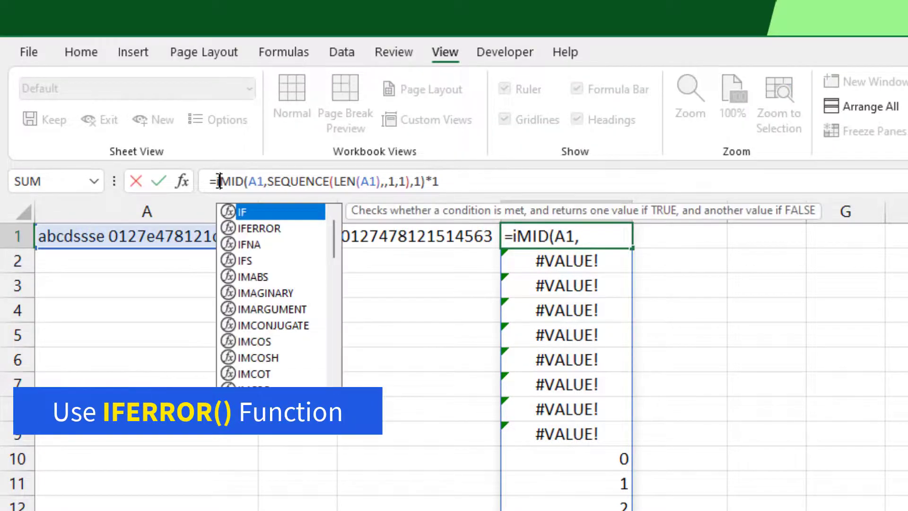
key("Tab")
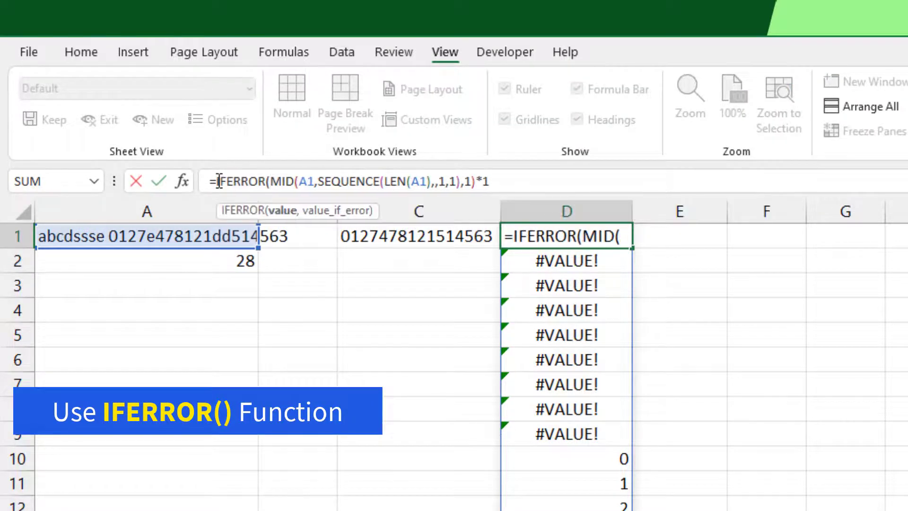
left_click(492, 182)
type(",")
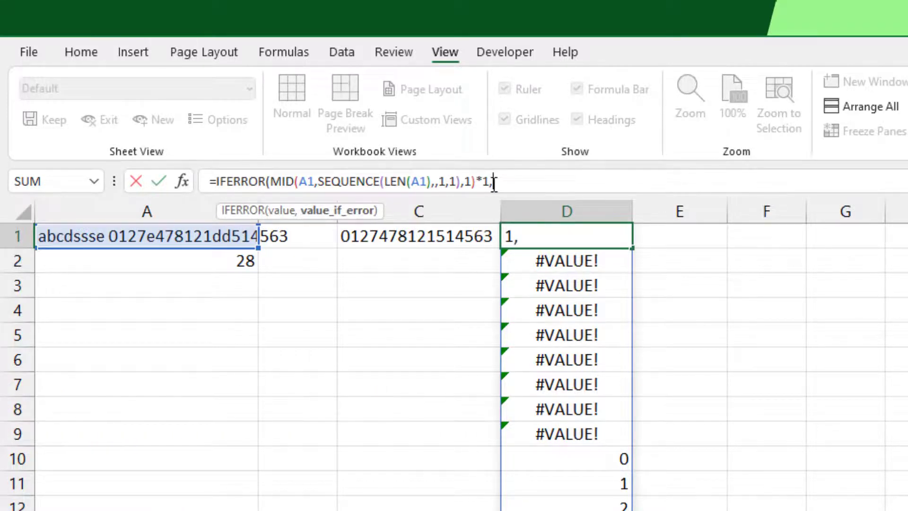
type("\"\")")
key("Return")
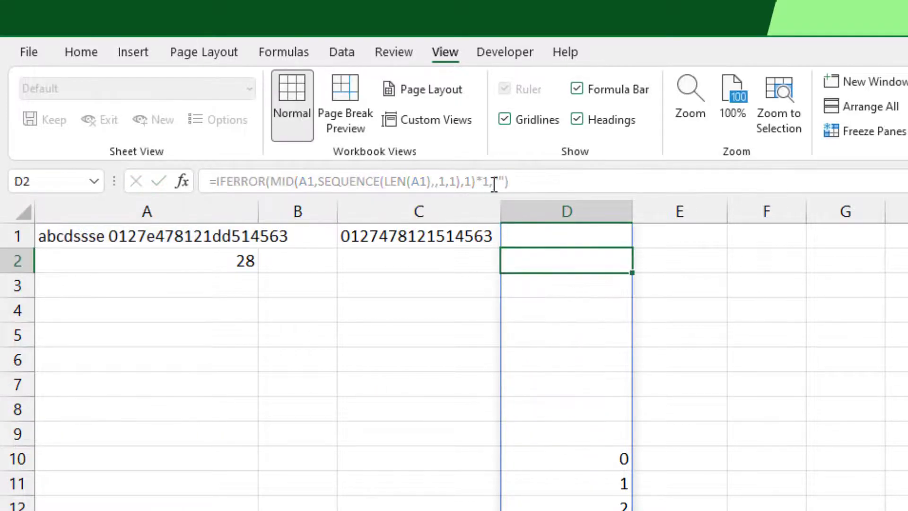
left_click(580, 238)
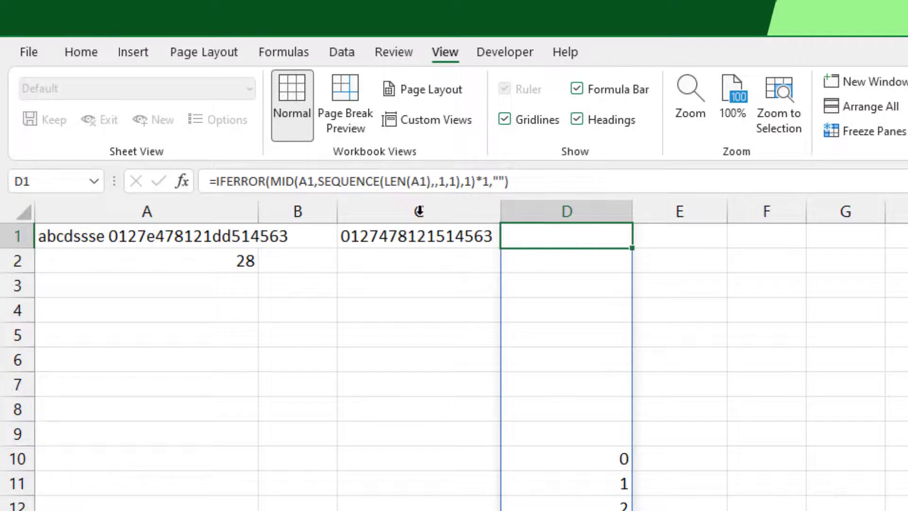
left_click(213, 182)
type("text")
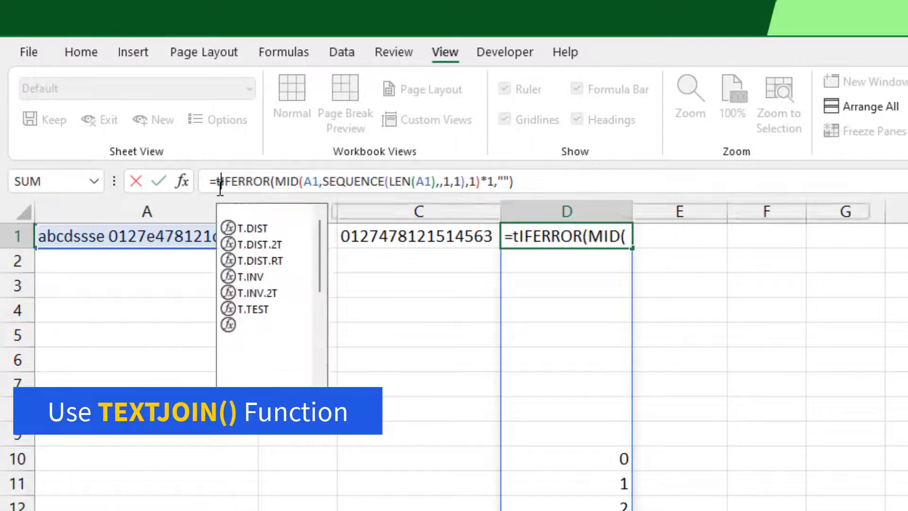
key("Down")
key("Tab")
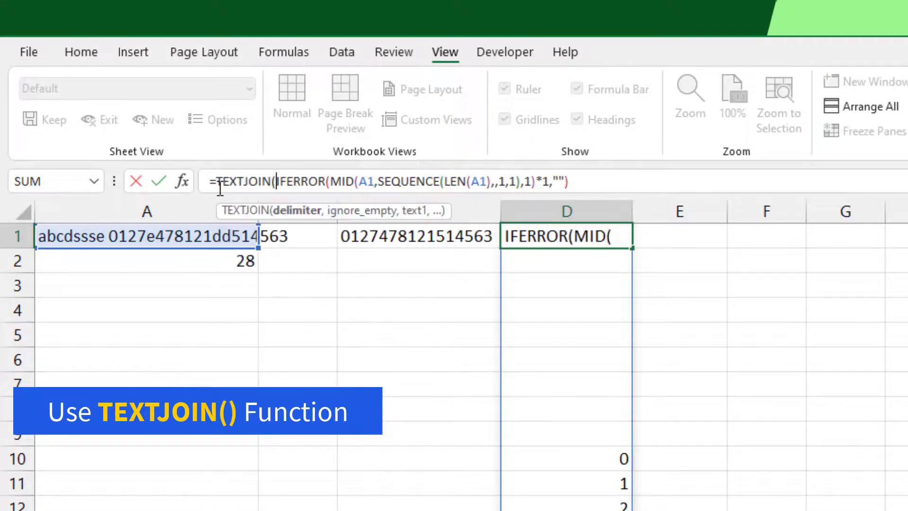
type(",,")
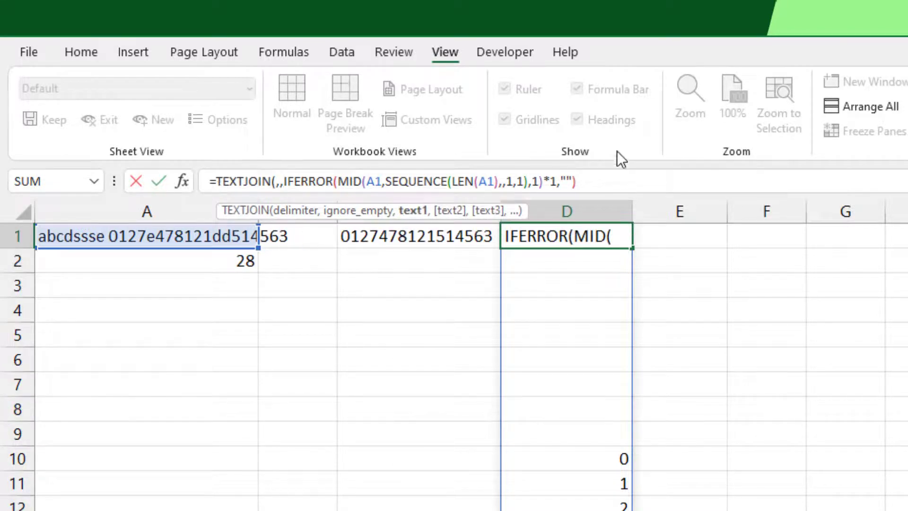
left_click(605, 179)
type(")")
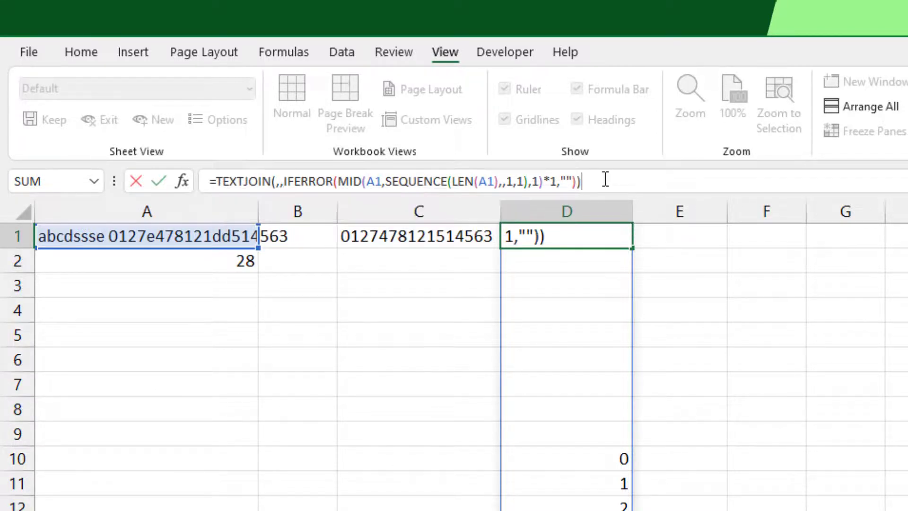
key("Return")
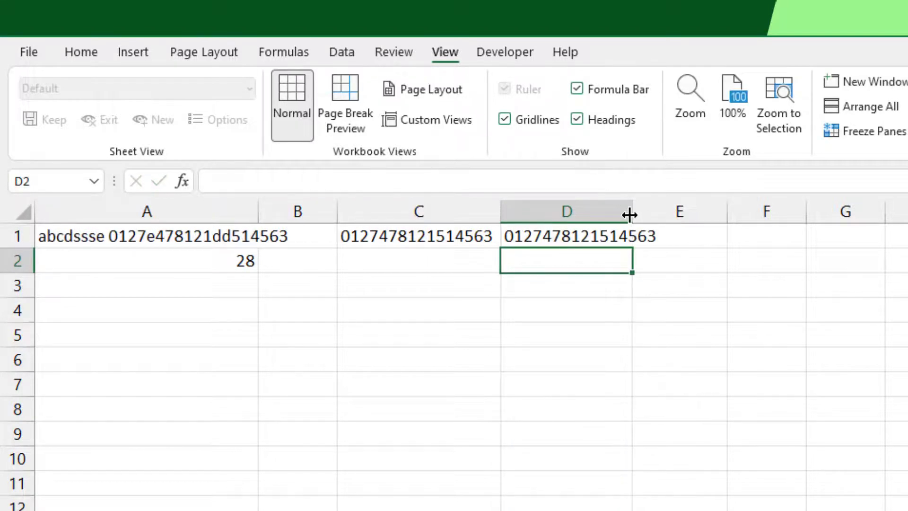
- Autofit column D and enter =LEN(FORMULATEXT(C1)) in C2, giving 68
double_click(630, 215)
left_click(547, 368)
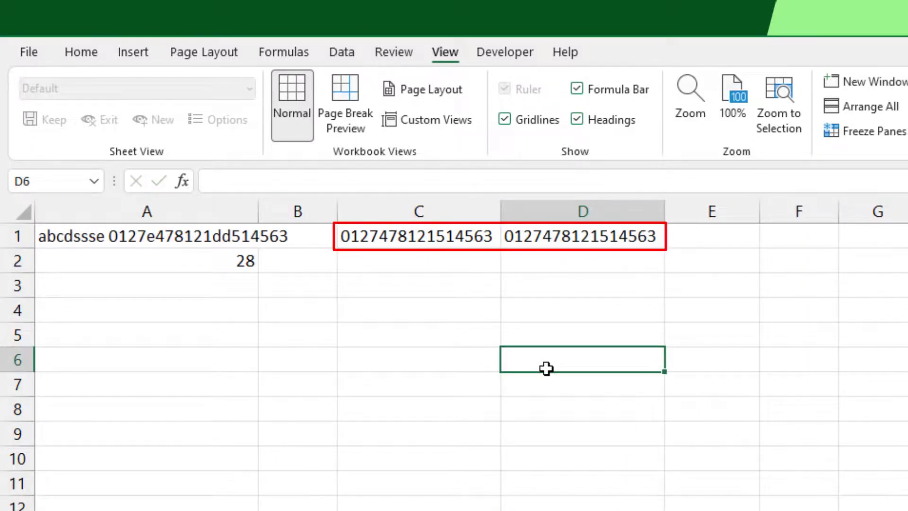
left_click(492, 283)
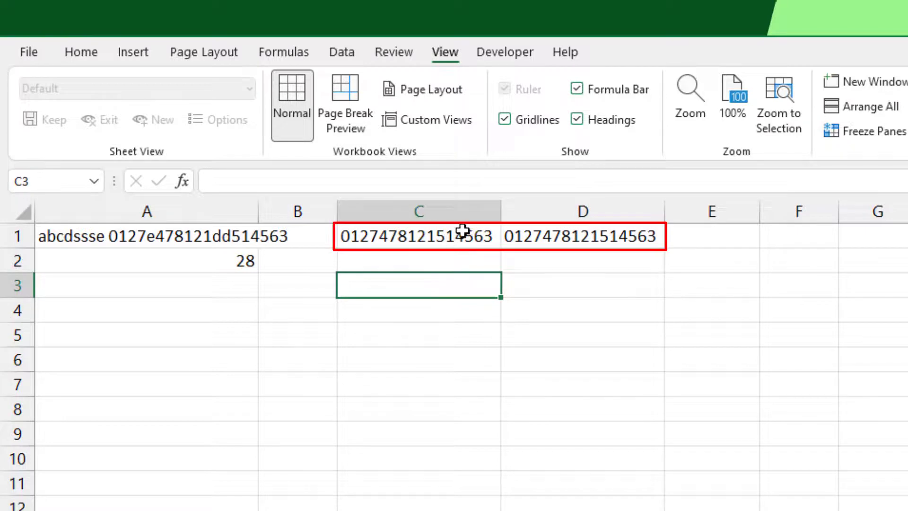
left_click(482, 259)
type("=")
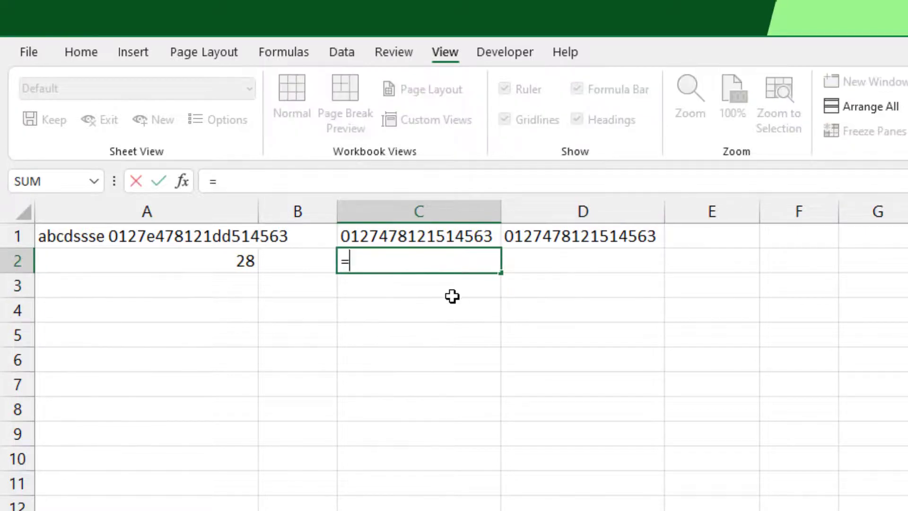
type("LEN(text")
key("Down")
key("Down")
key("Tab")
left_click(435, 235)
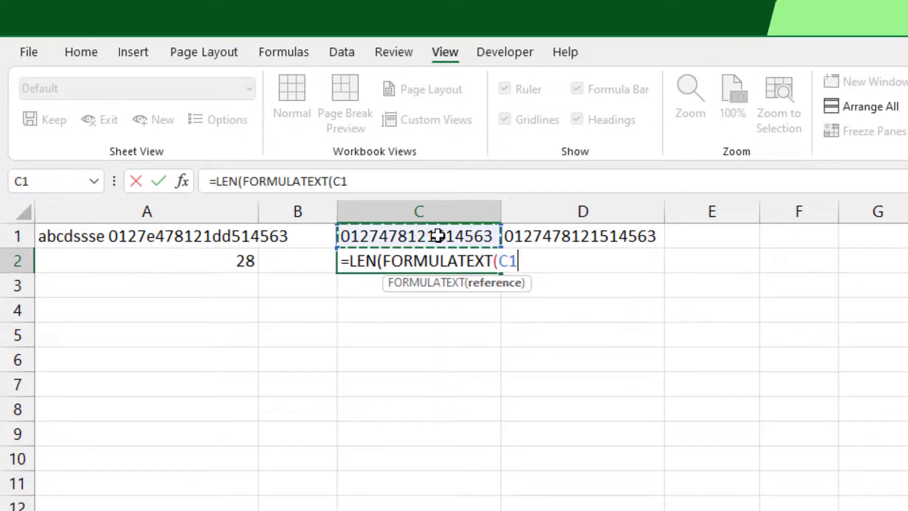
type("))")
key("Return")
- Fill the length formula into D2, showing 59, and check that it references D1
left_click(464, 257)
left_click_drag(501, 273, 658, 264)
left_click(588, 310)
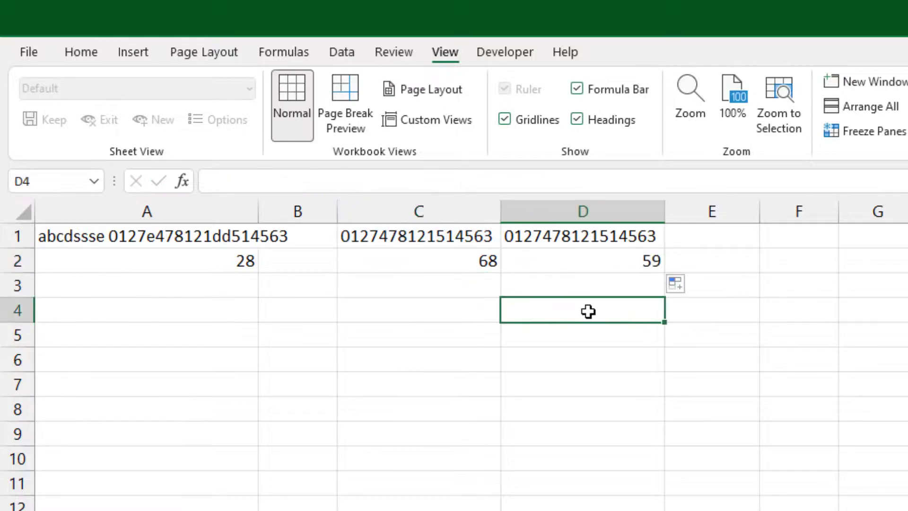
left_click(570, 262)
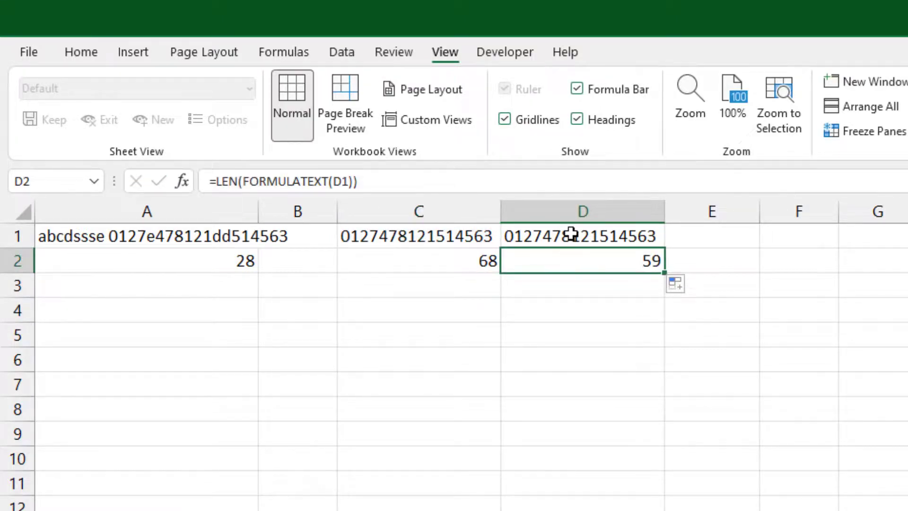
key("F2")
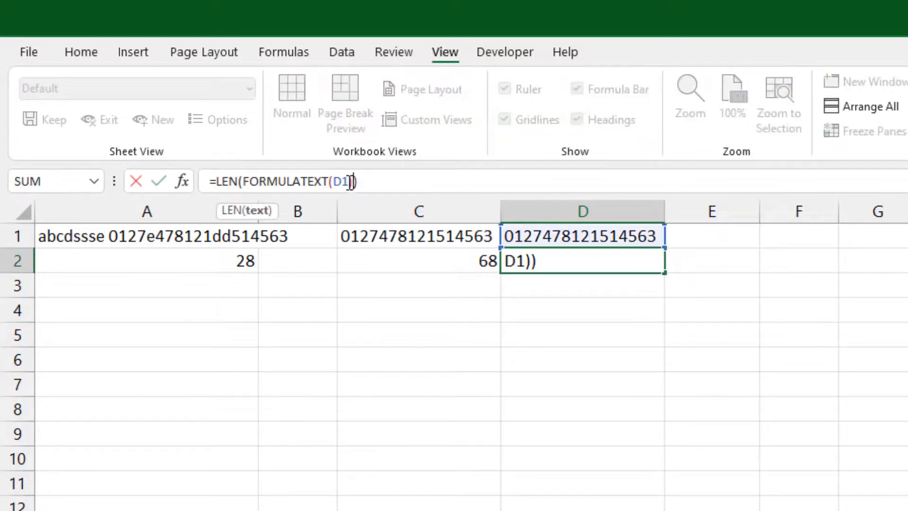
left_click(492, 415)
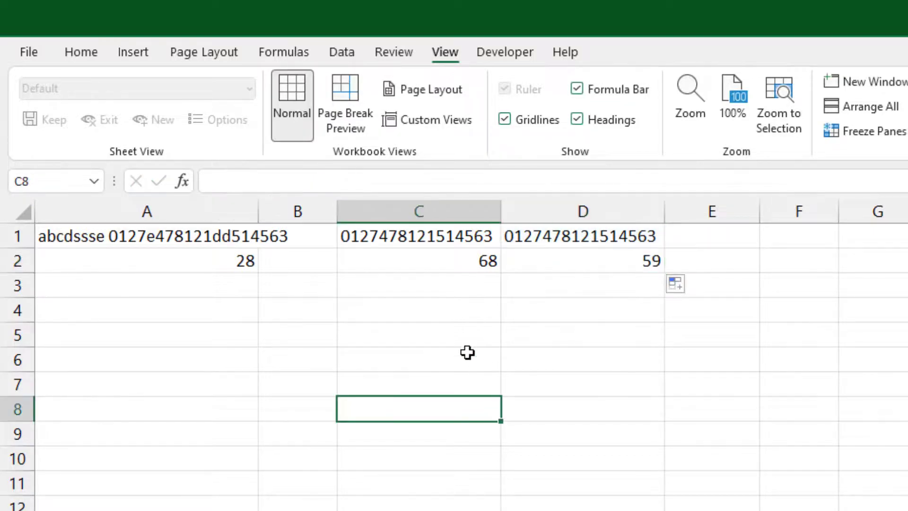